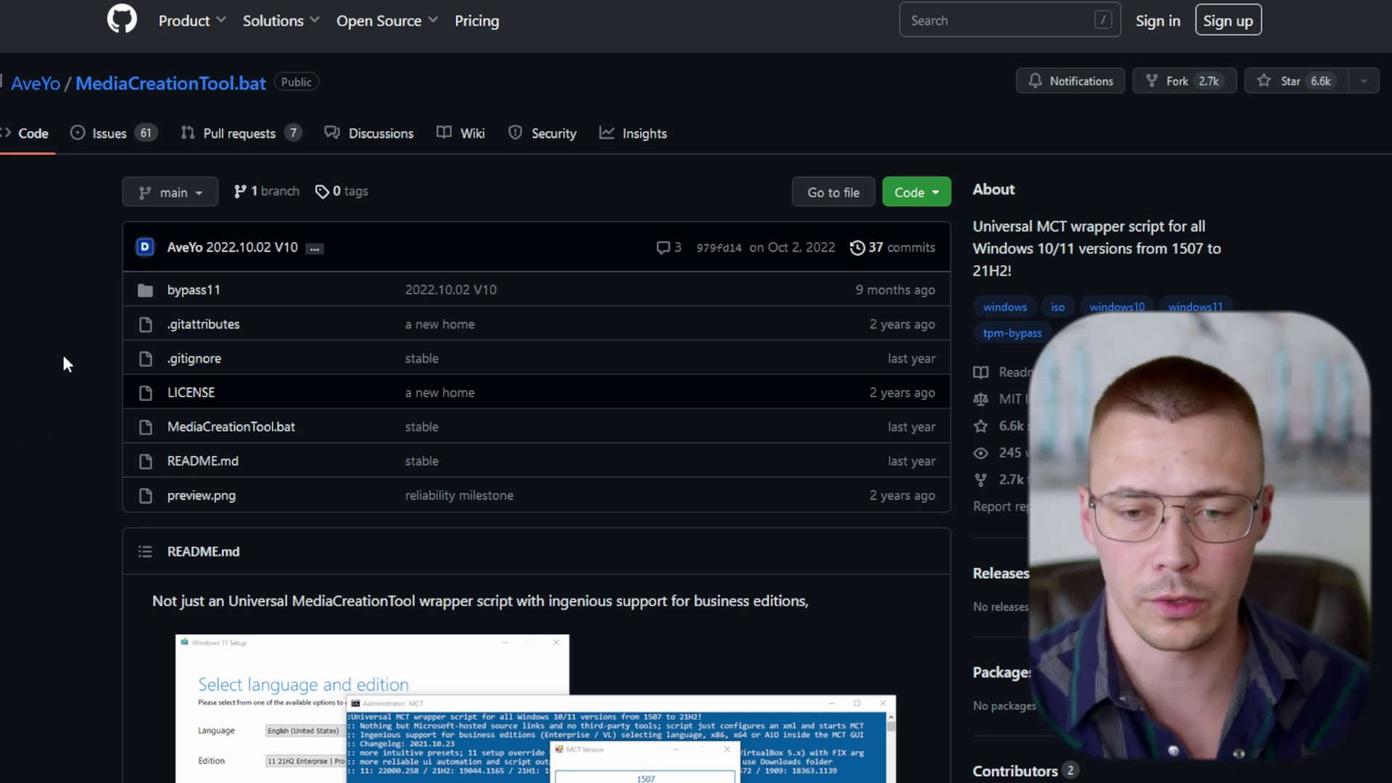
Glance at the repository's issues list, then scroll through the main page README
left_click(85, 131)
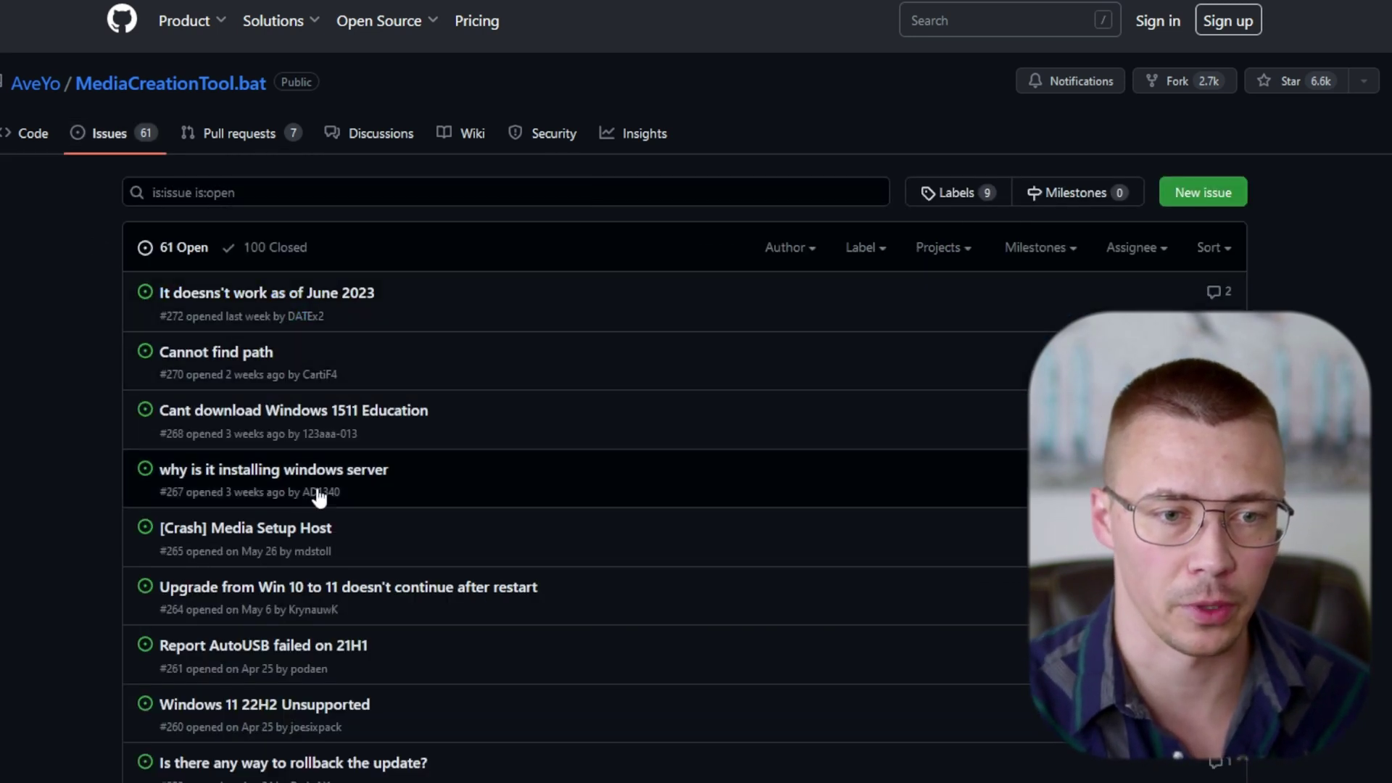
key("alt+Left")
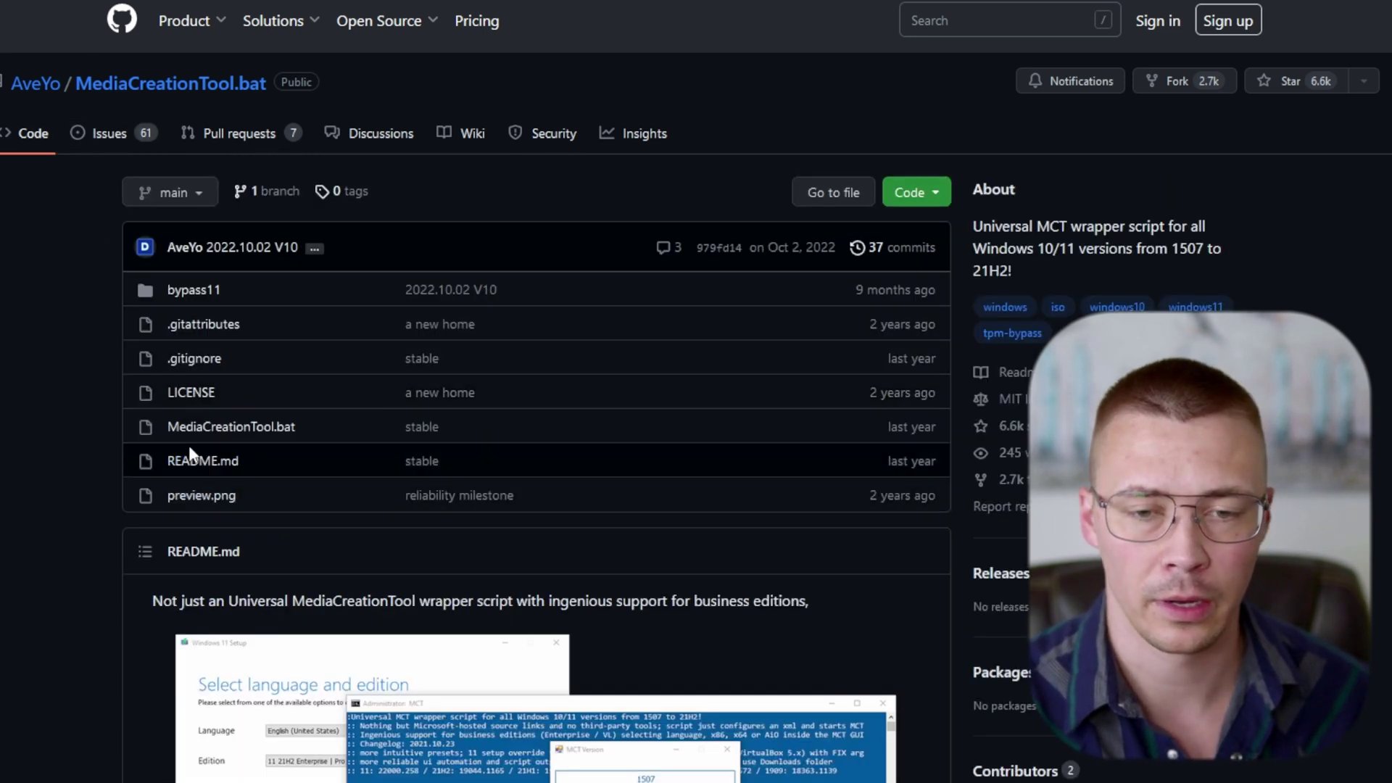
scroll(189, 445, "down", 6)
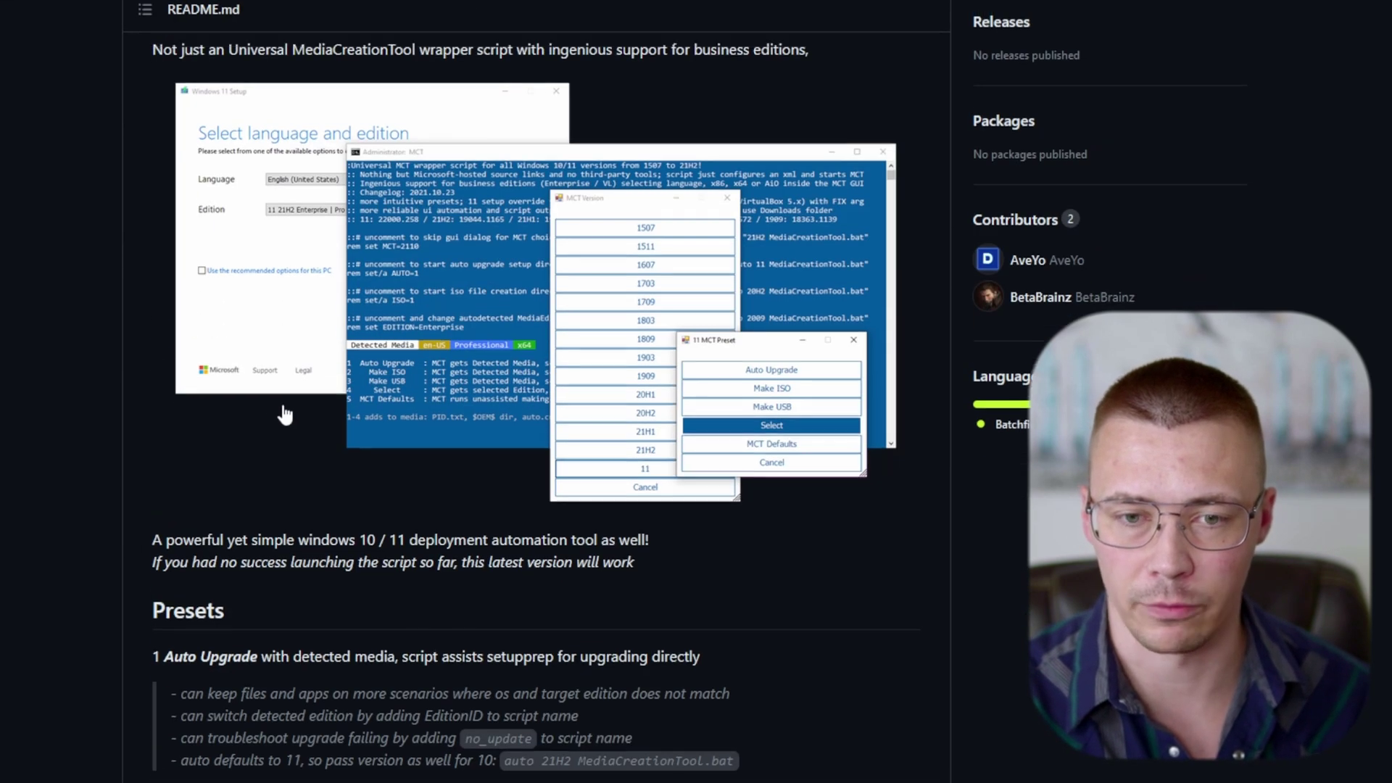
scroll(279, 406, "up", 4)
scroll(283, 424, "down", 4)
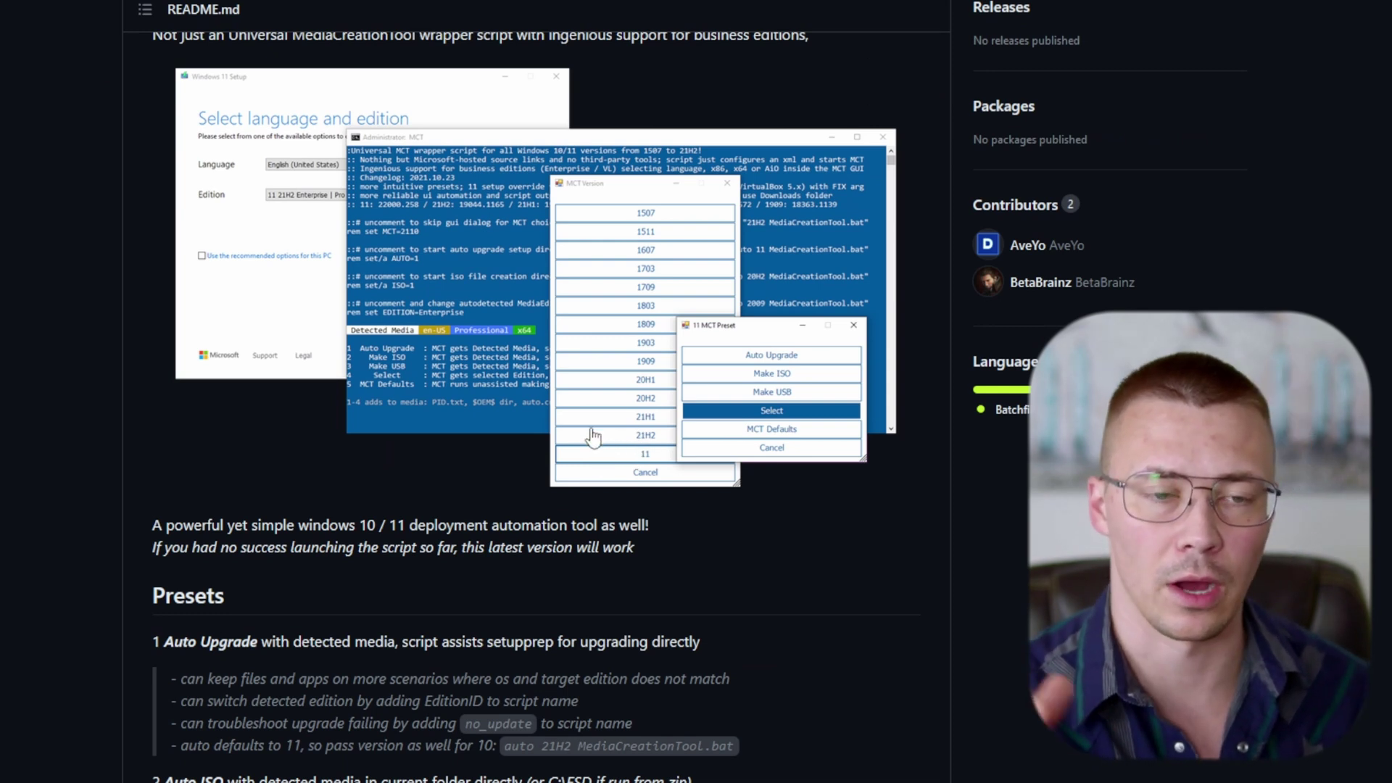
scroll(311, 472, "down", 10)
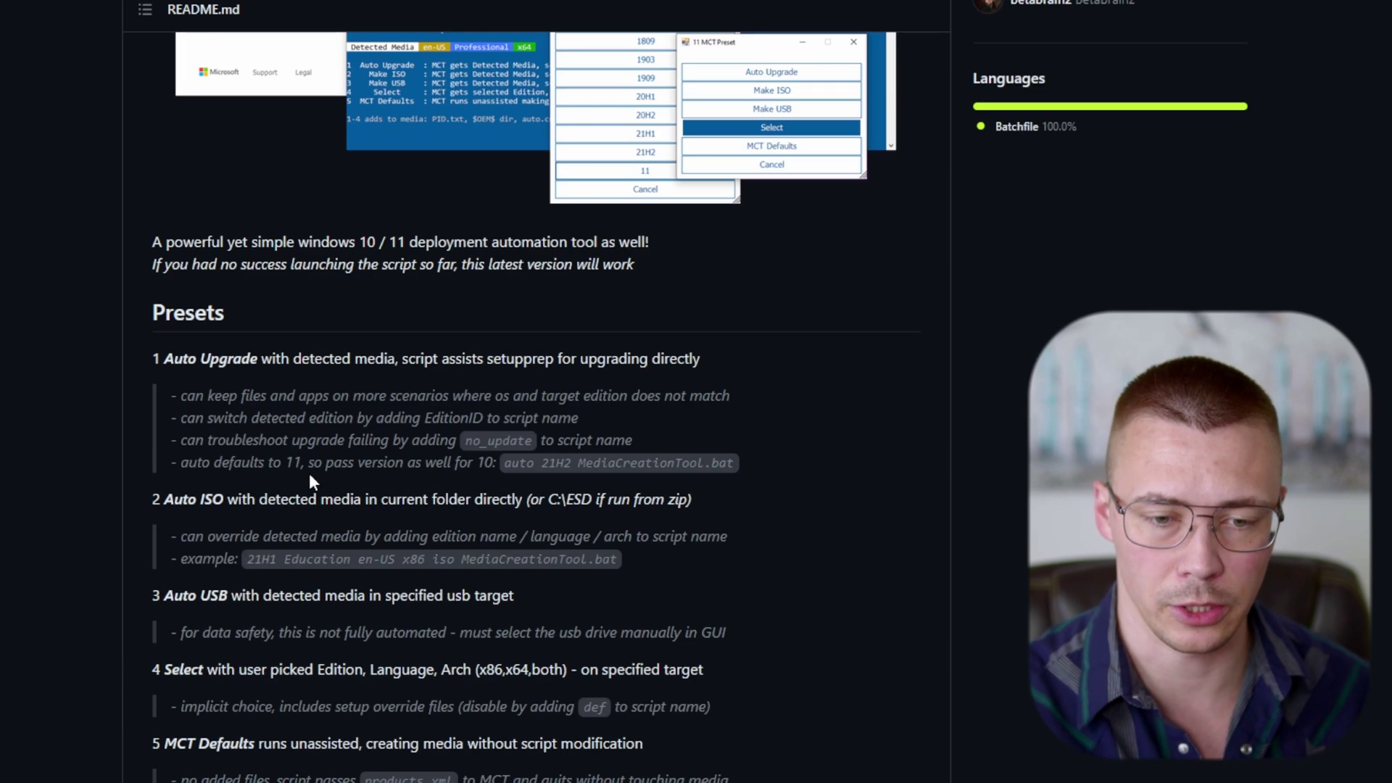
scroll(308, 477, "down", 4)
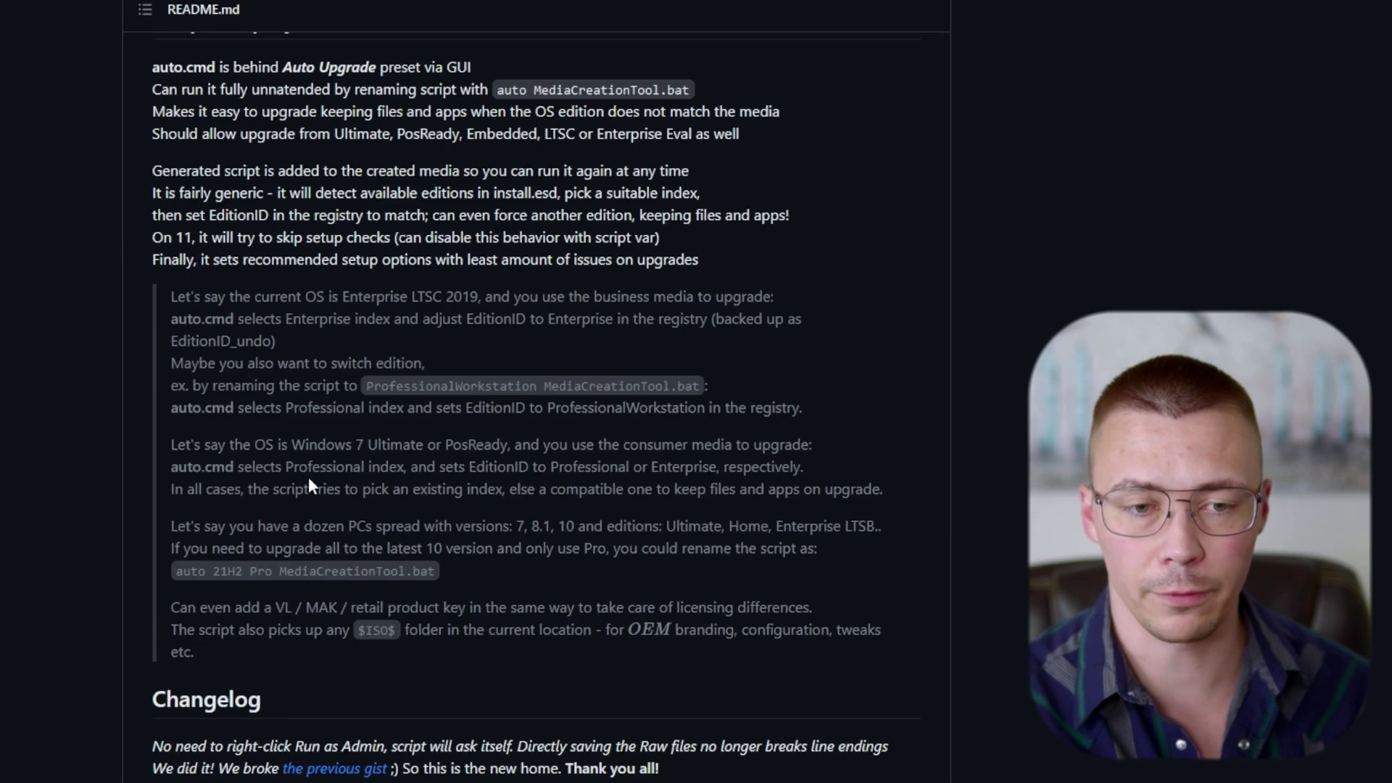
scroll(307, 478, "up", 15)
scroll(297, 489, "up", 6)
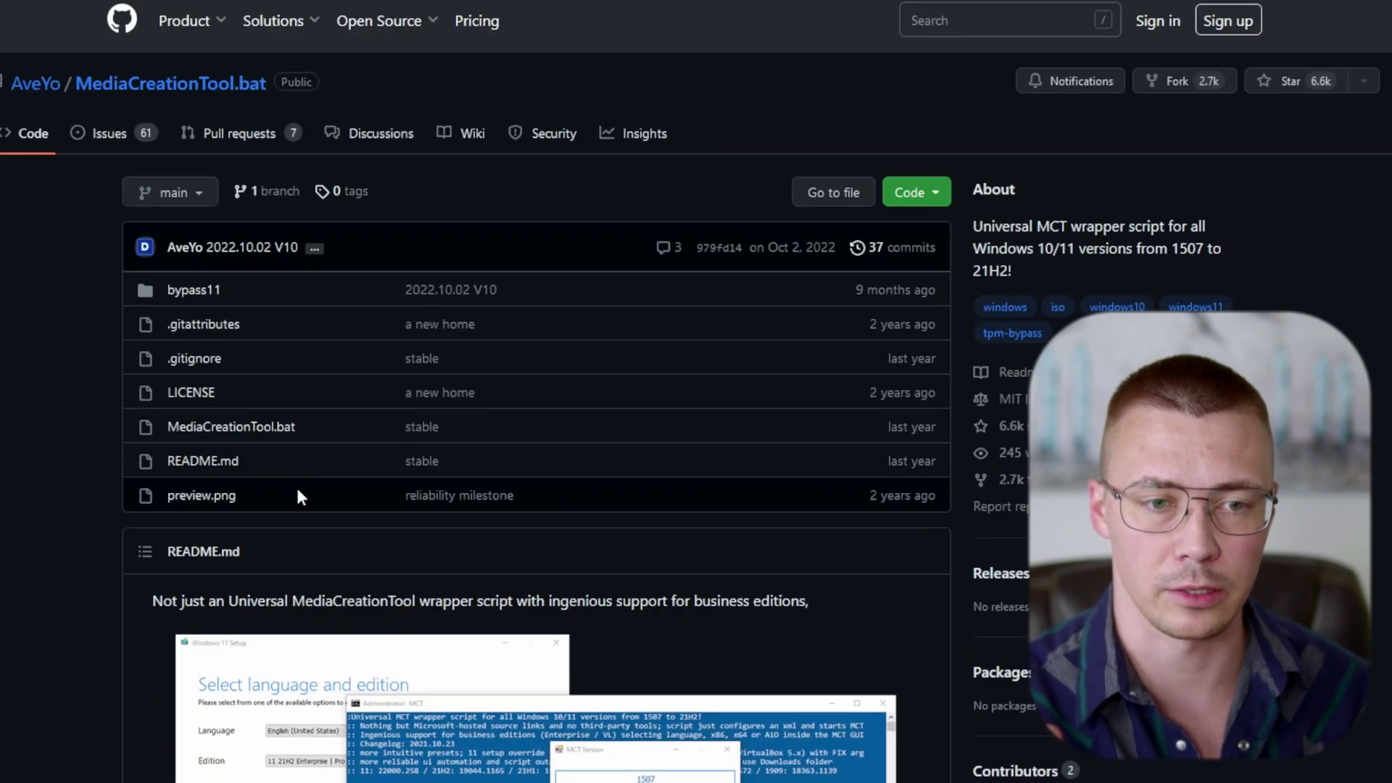
scroll(298, 493, "down", 7)
scroll(311, 511, "up", 3)
scroll(314, 511, "up", 3)
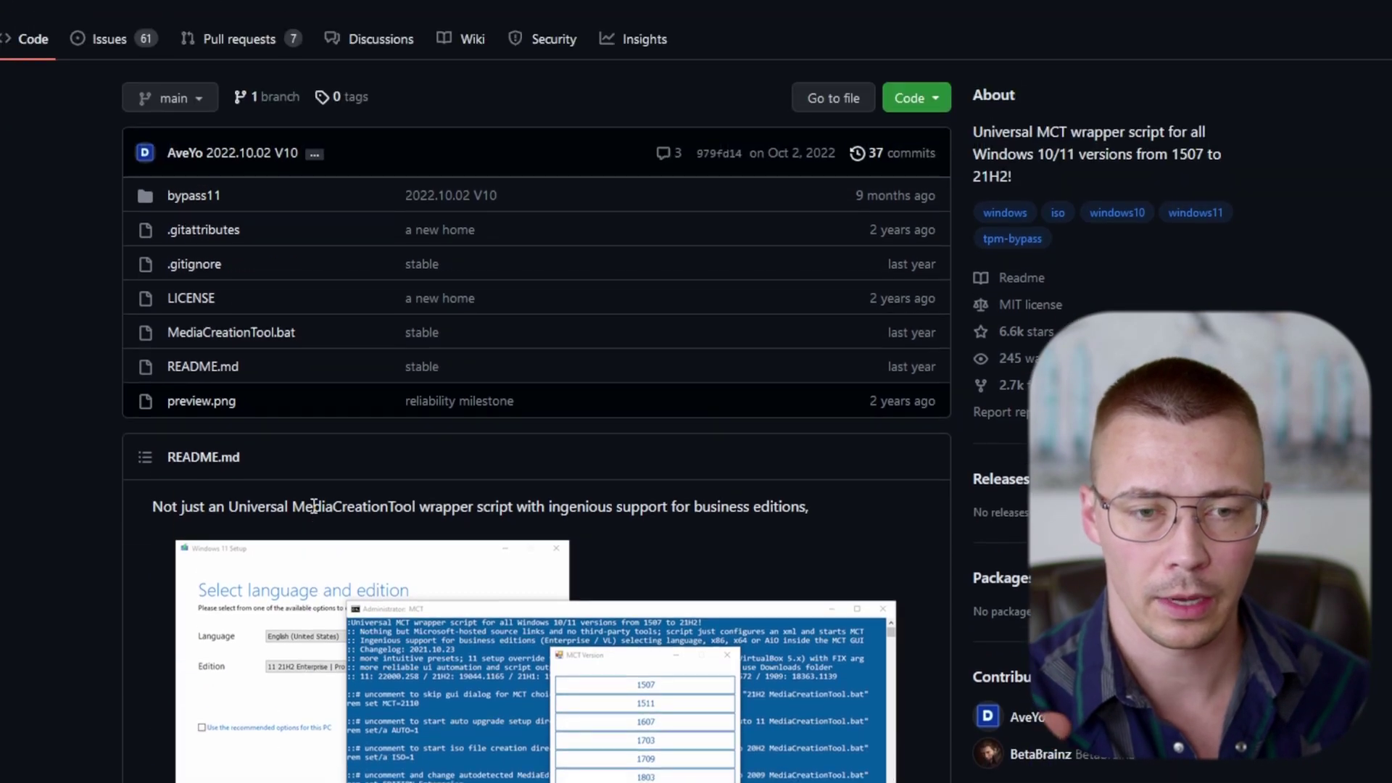
scroll(312, 511, "down", 4)
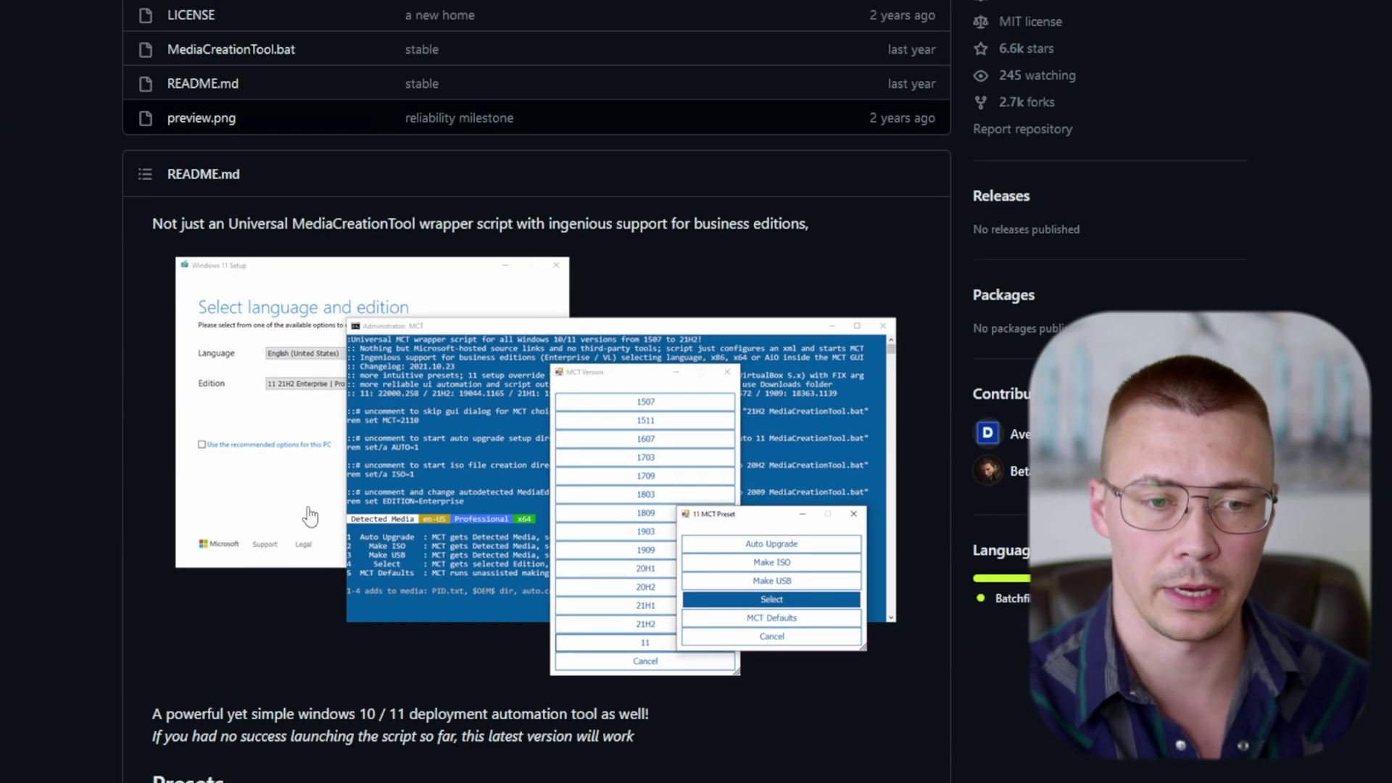
scroll(310, 516, "up", 5)
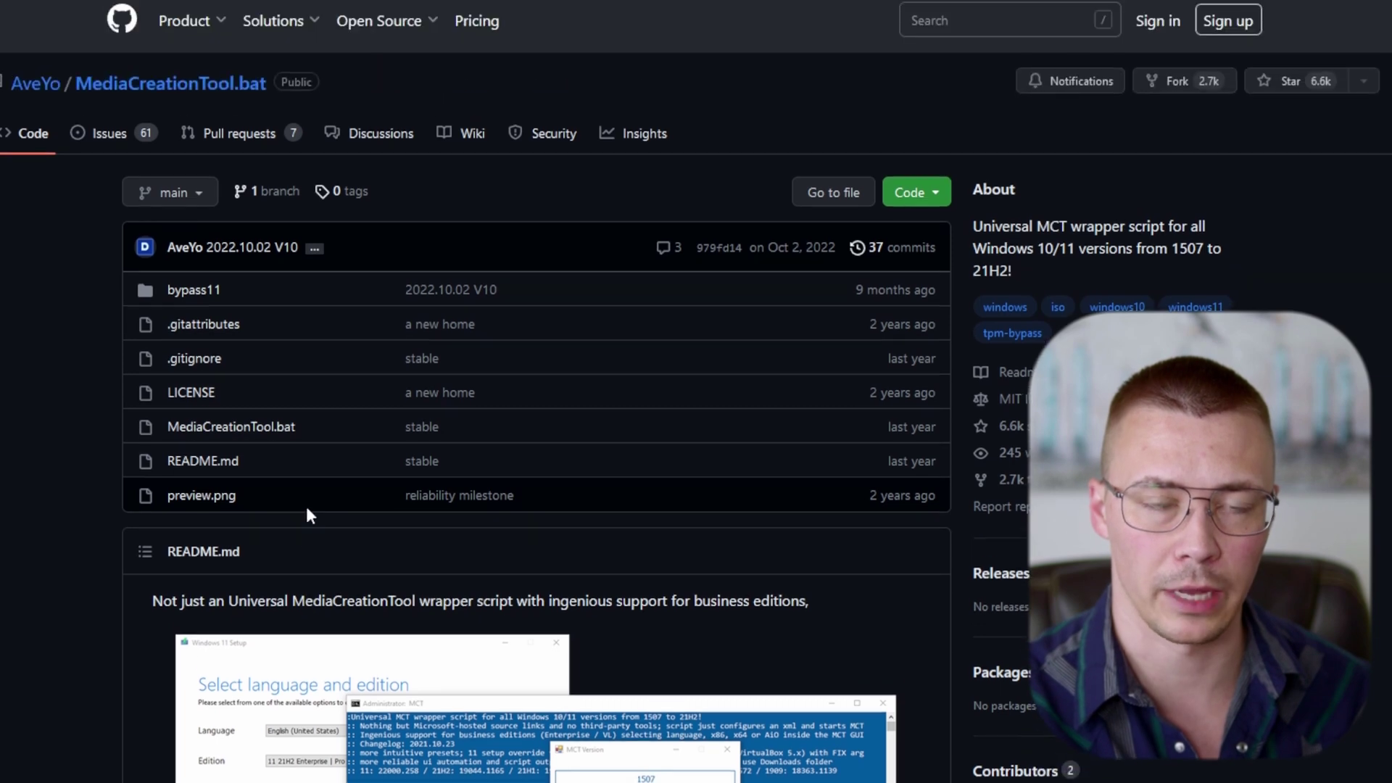
scroll(301, 504, "down", 5)
scroll(1186, 109, "up", 5)
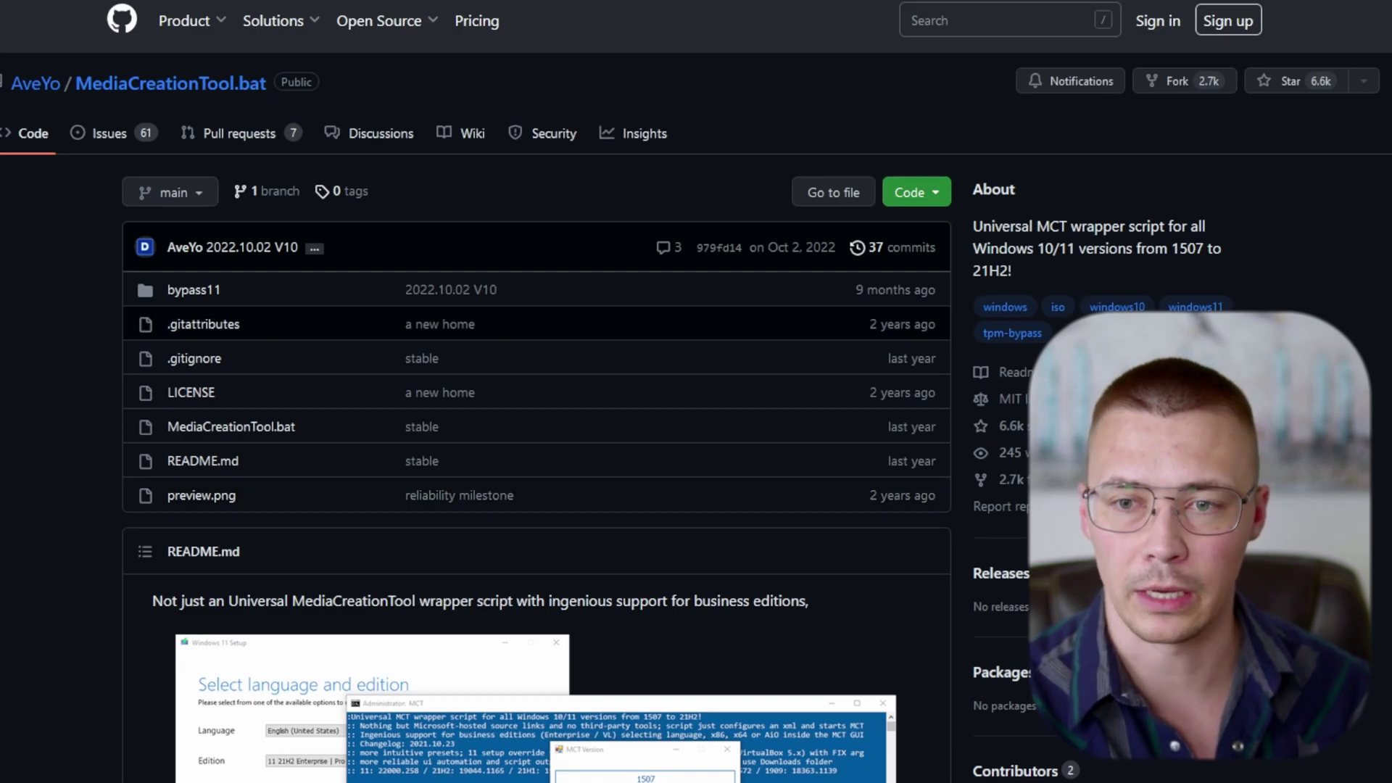
scroll(254, 390, "down", 4)
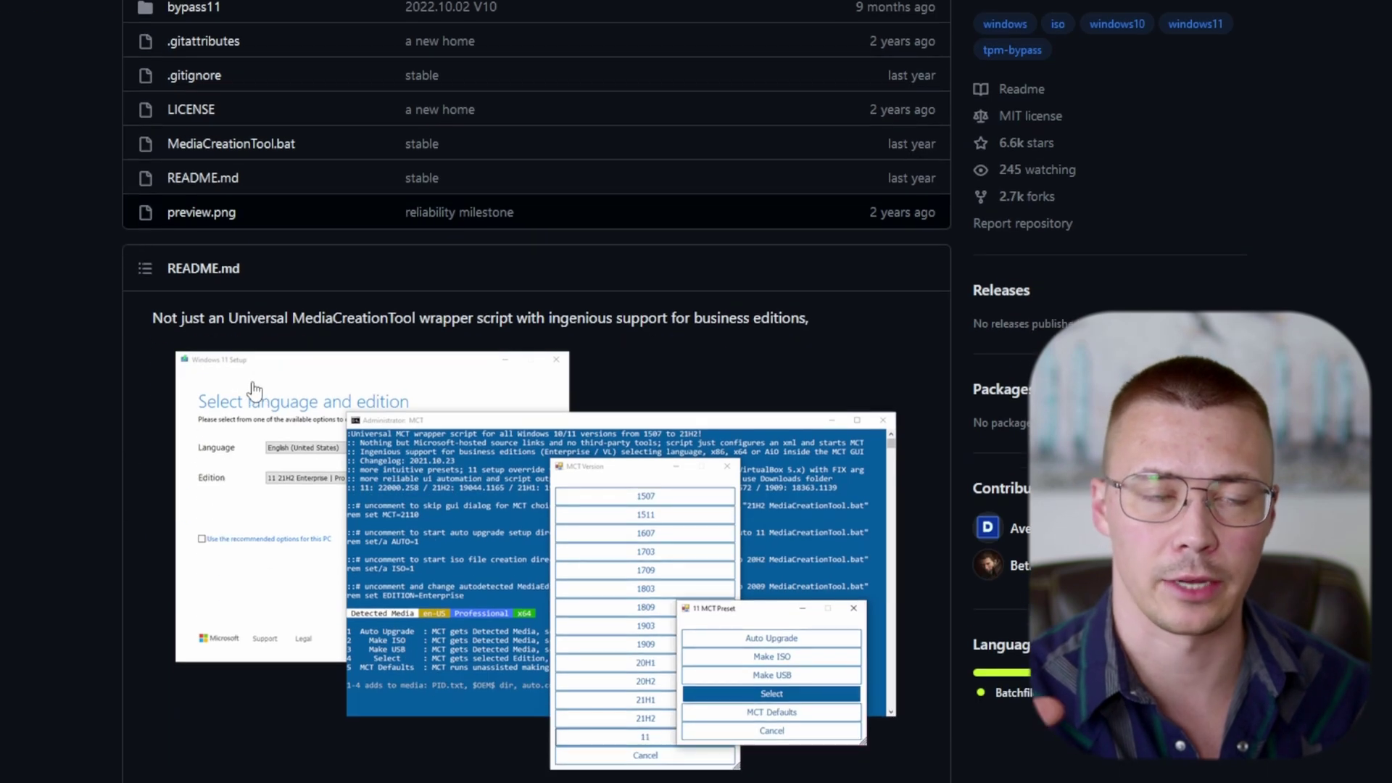
scroll(237, 384, "down", 3)
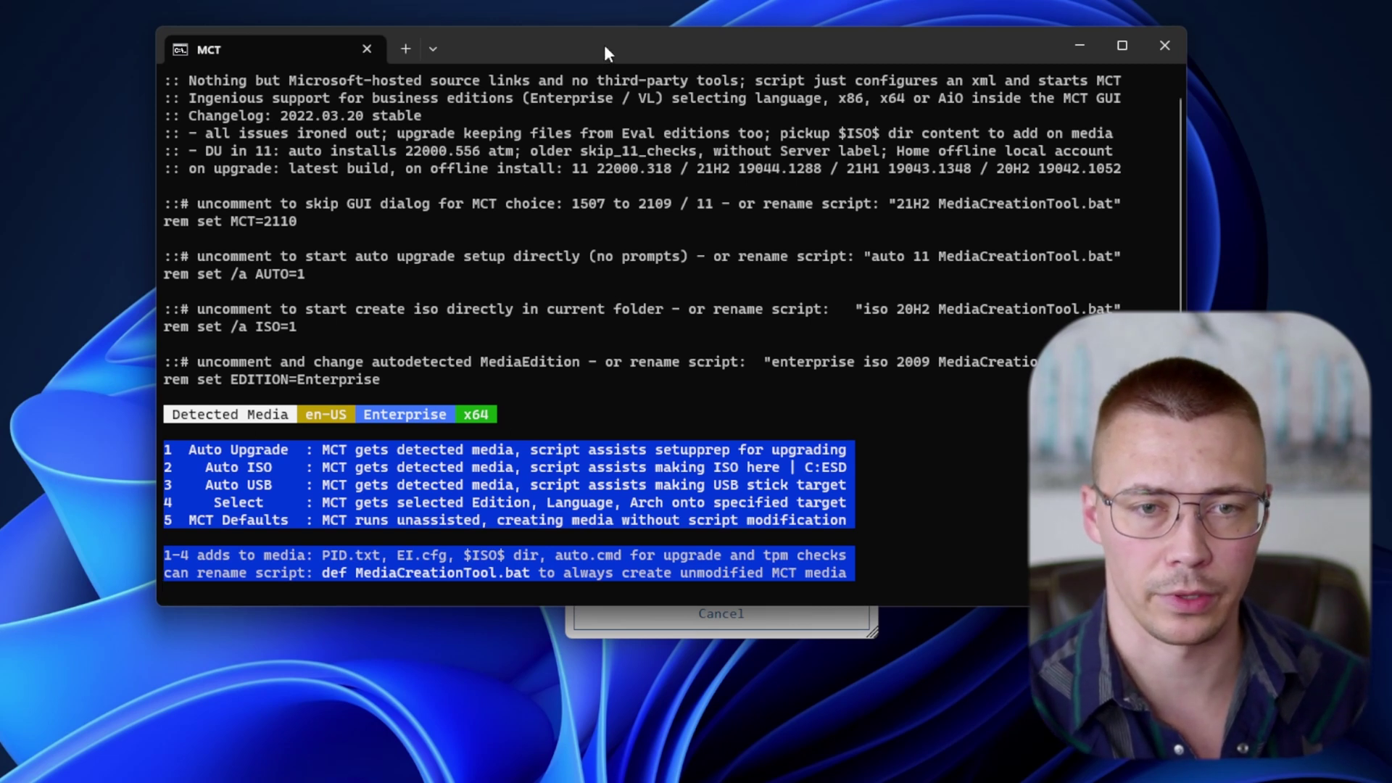
Pick Windows version 21H2 in the MCT Version dialog
left_click_drag(603, 45, 67, 110)
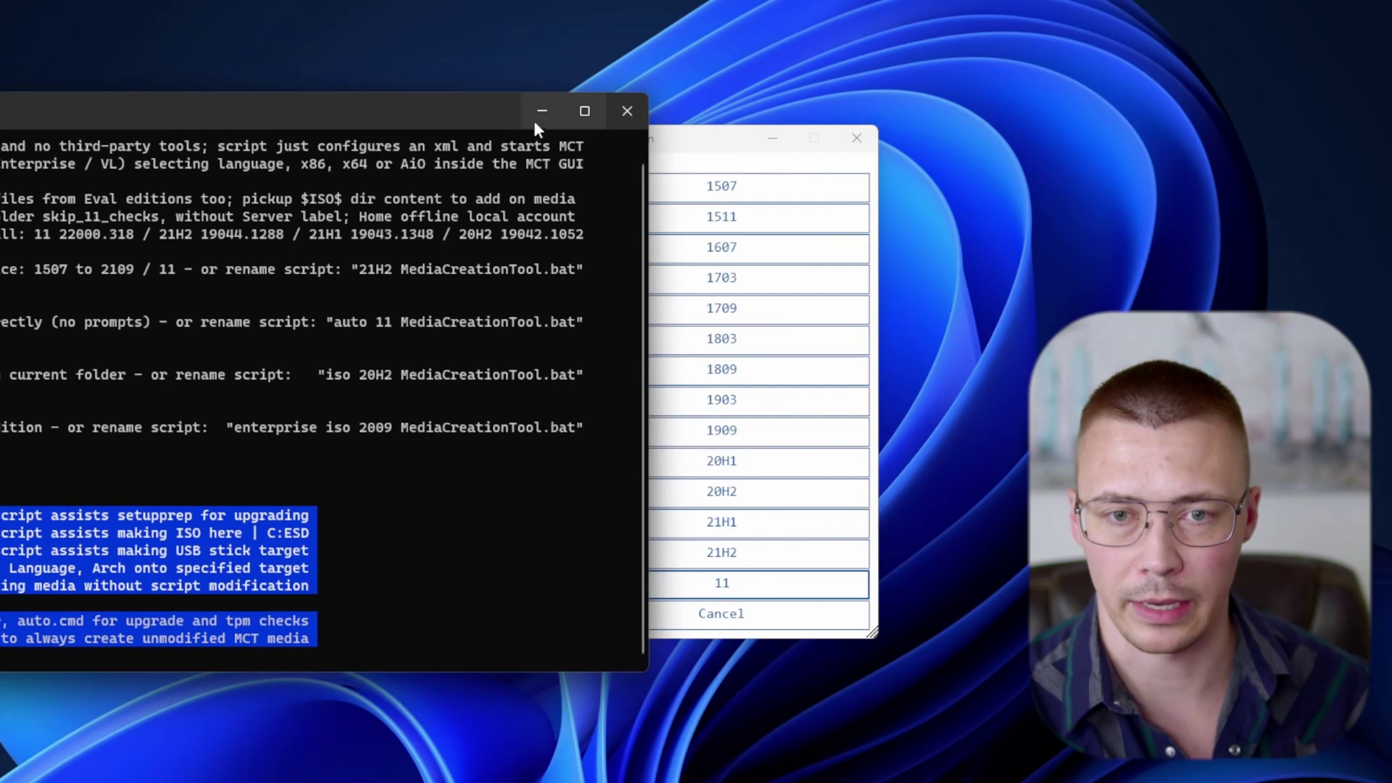
left_click(715, 147)
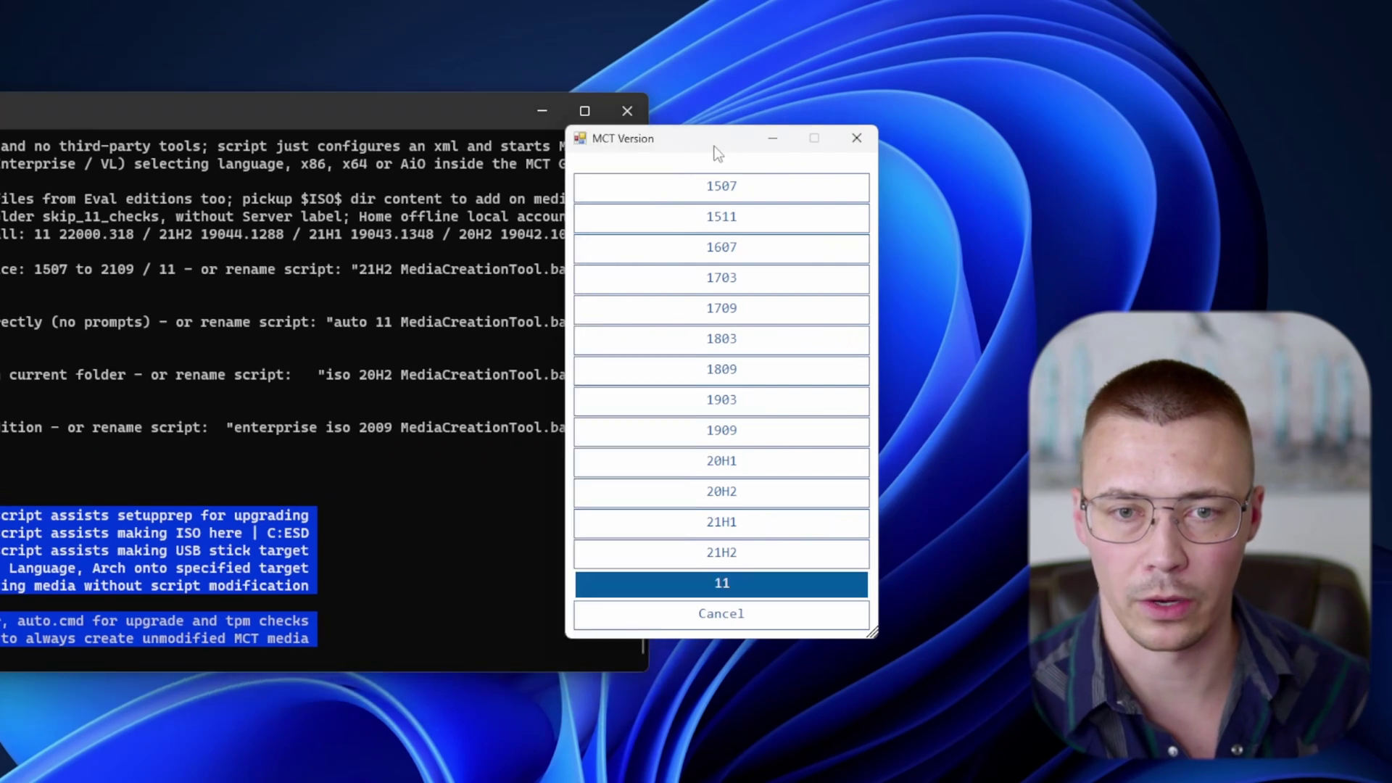
left_click(725, 557)
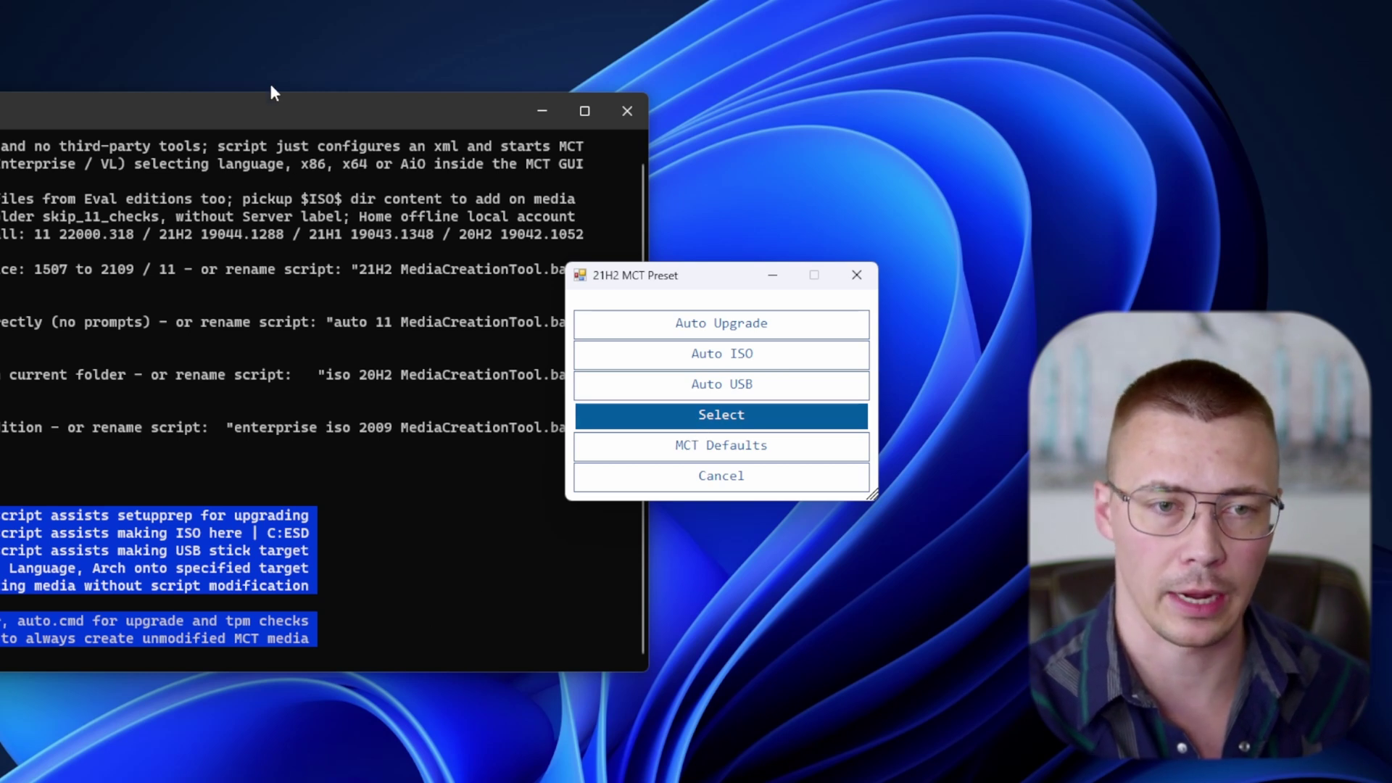
Move the script window away to reveal the 21H2 MCT Preset dialog
left_click_drag(268, 100, 609, 85)
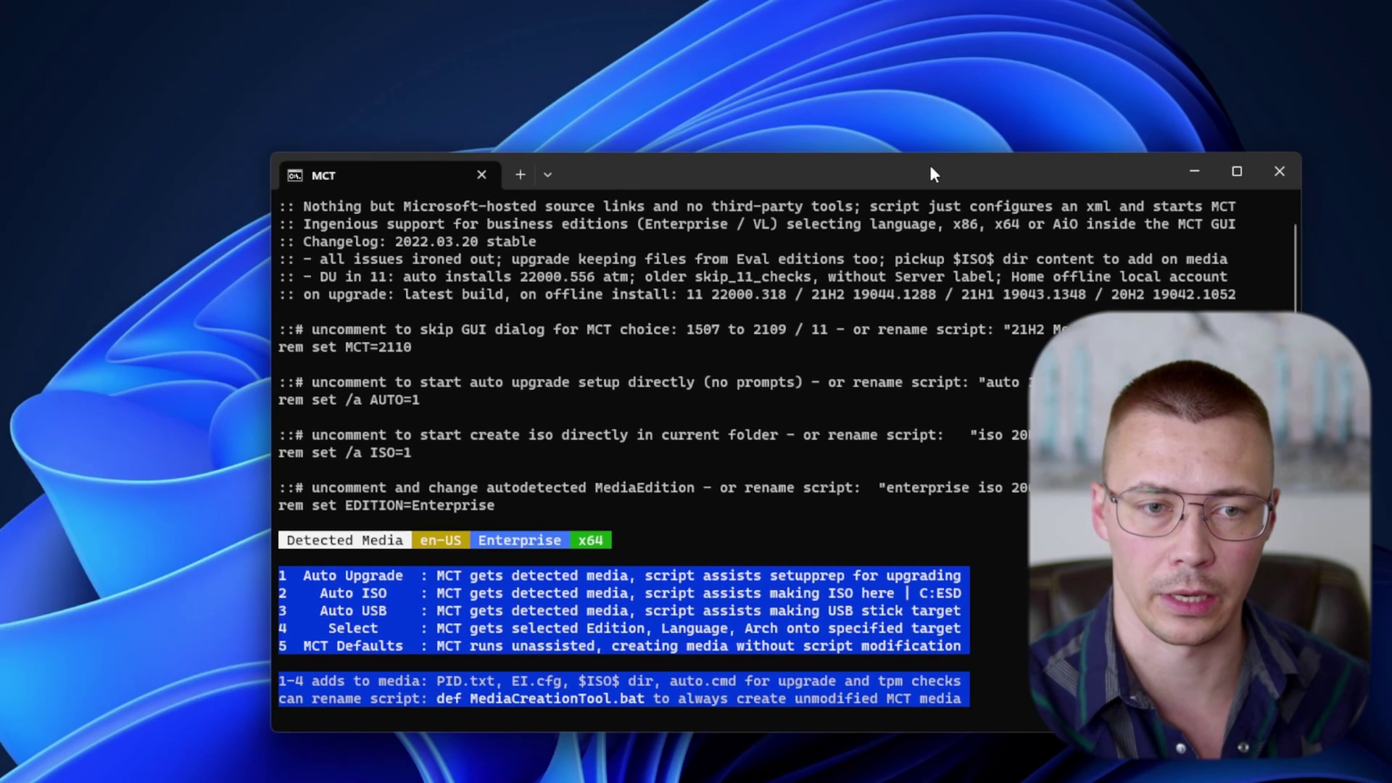
left_click_drag(930, 167, 415, 58)
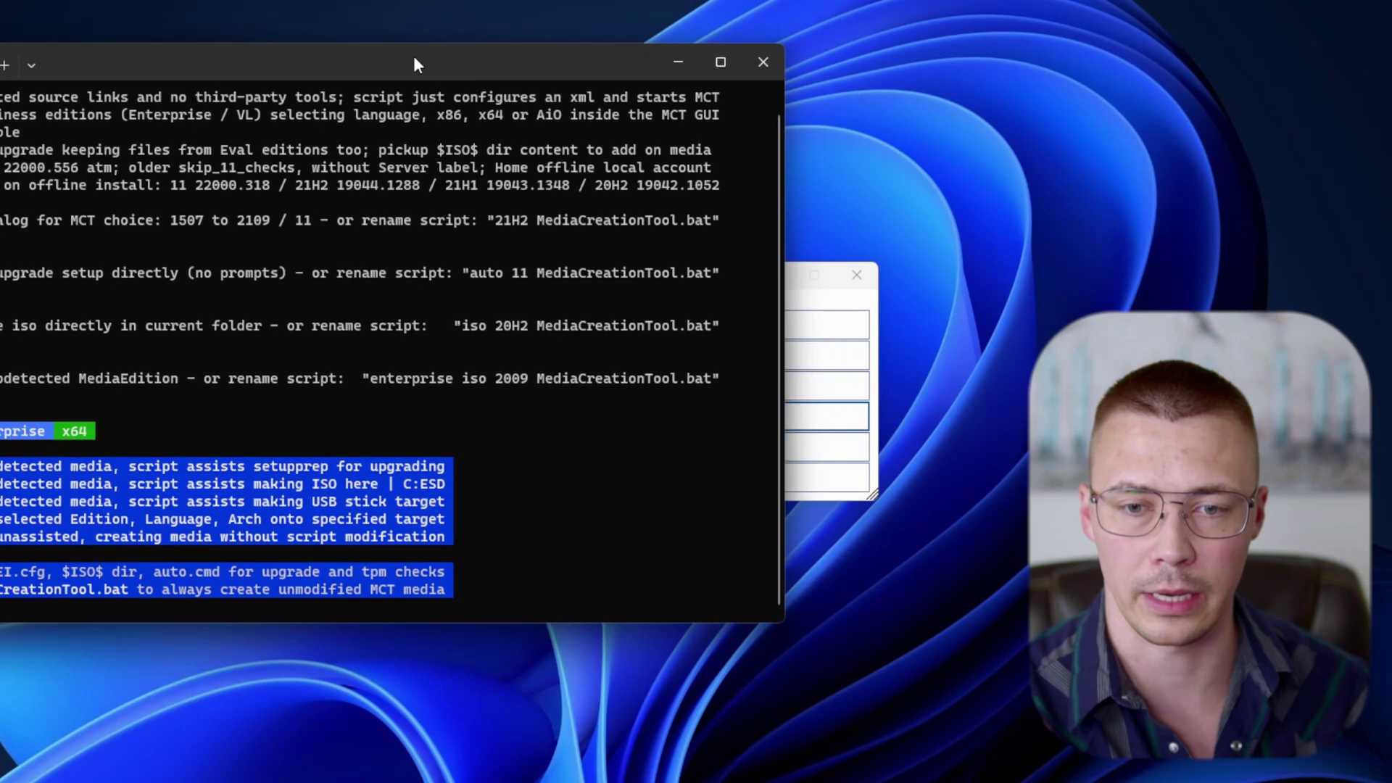
left_click(829, 307)
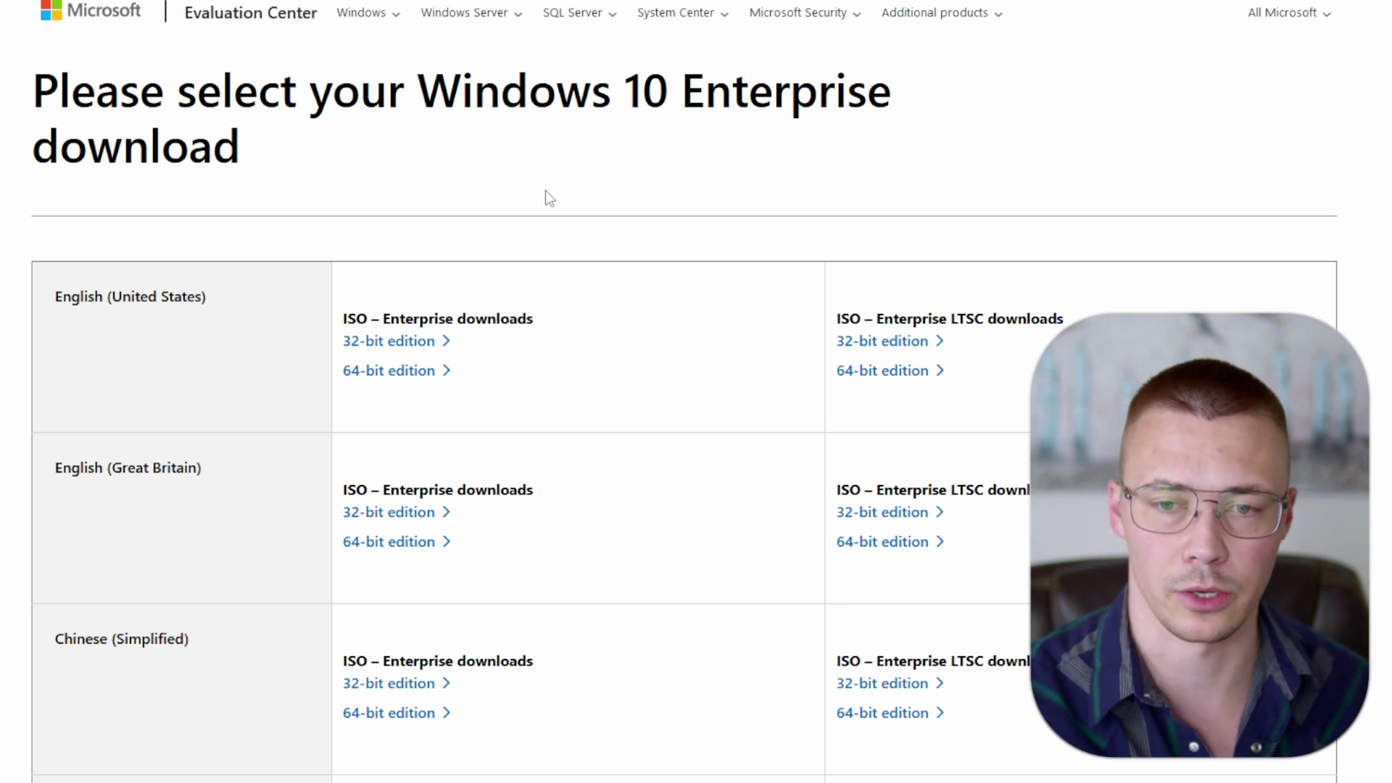
scroll(547, 198, "down", 20)
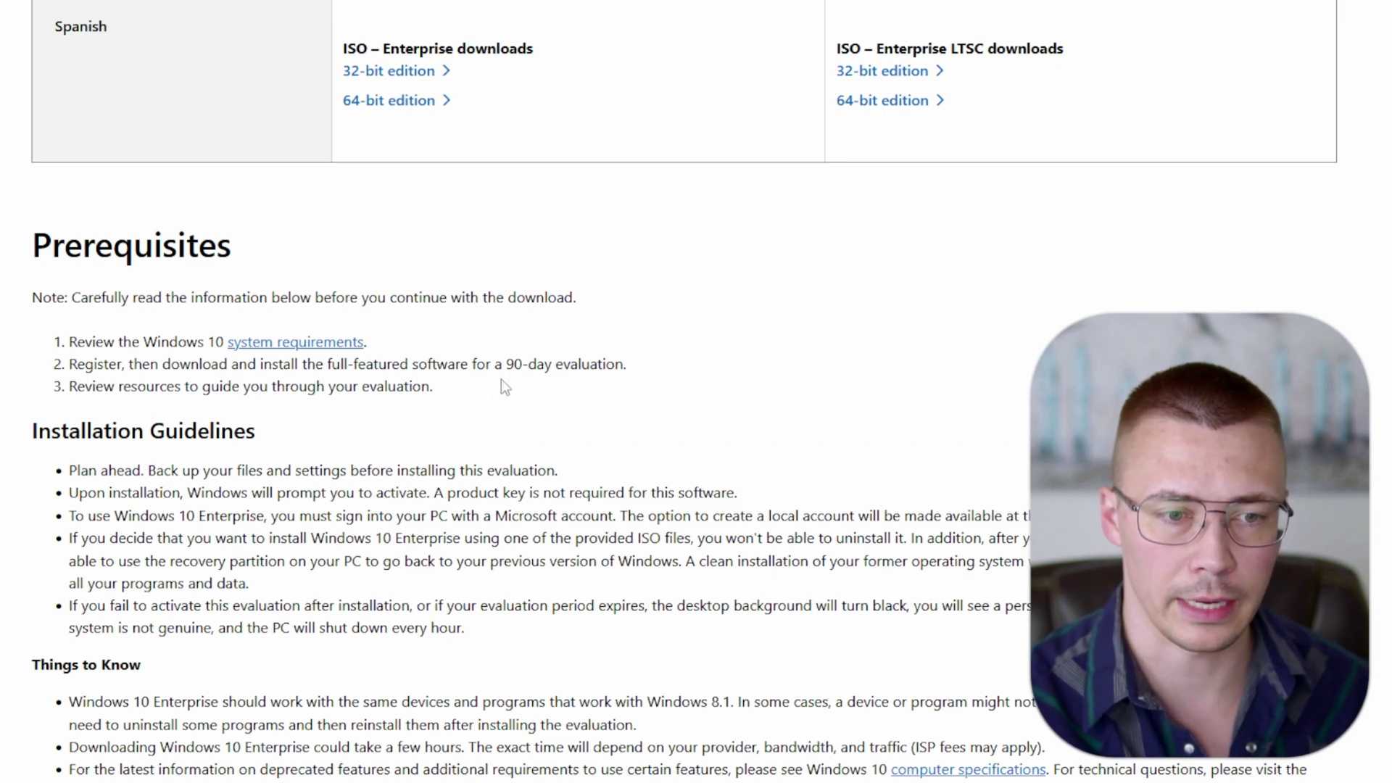
scroll(502, 379, "up", 20)
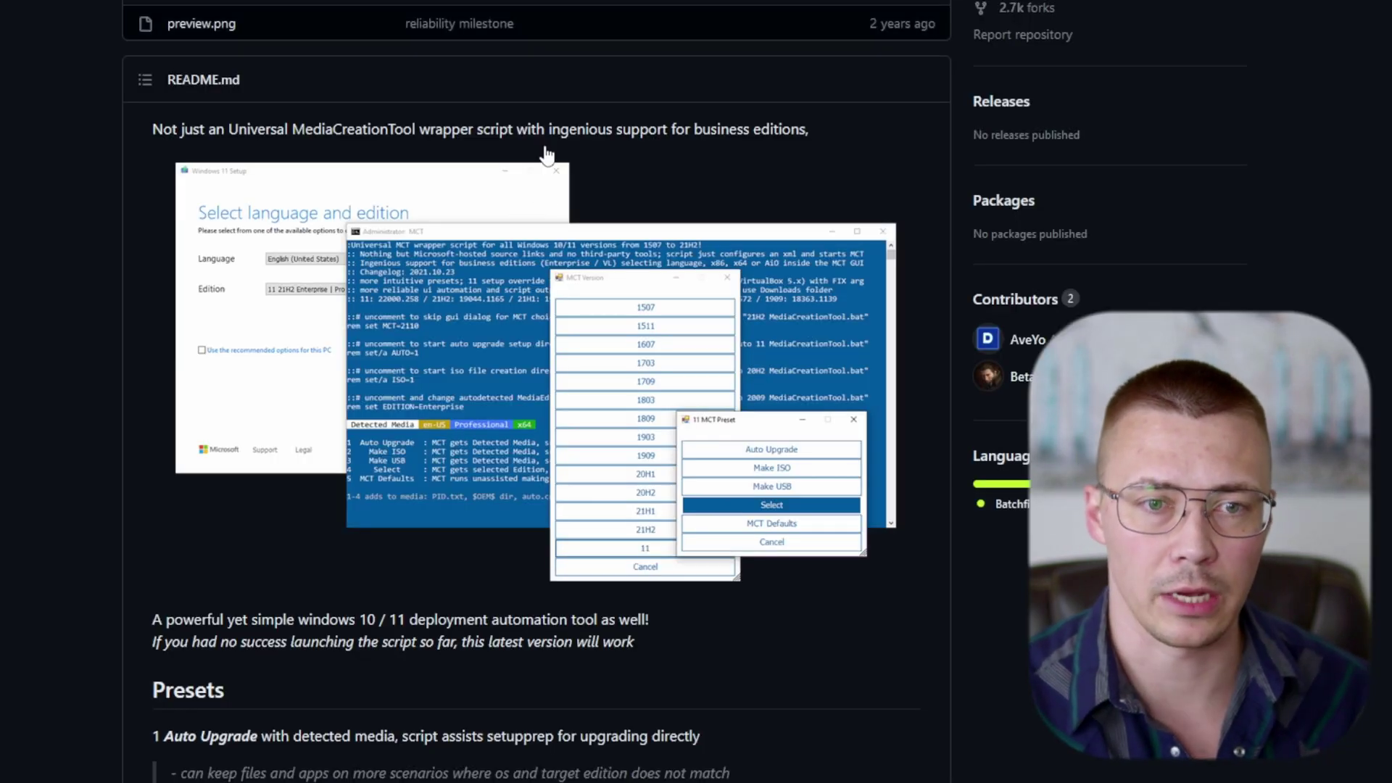
scroll(611, 223, "up", 6)
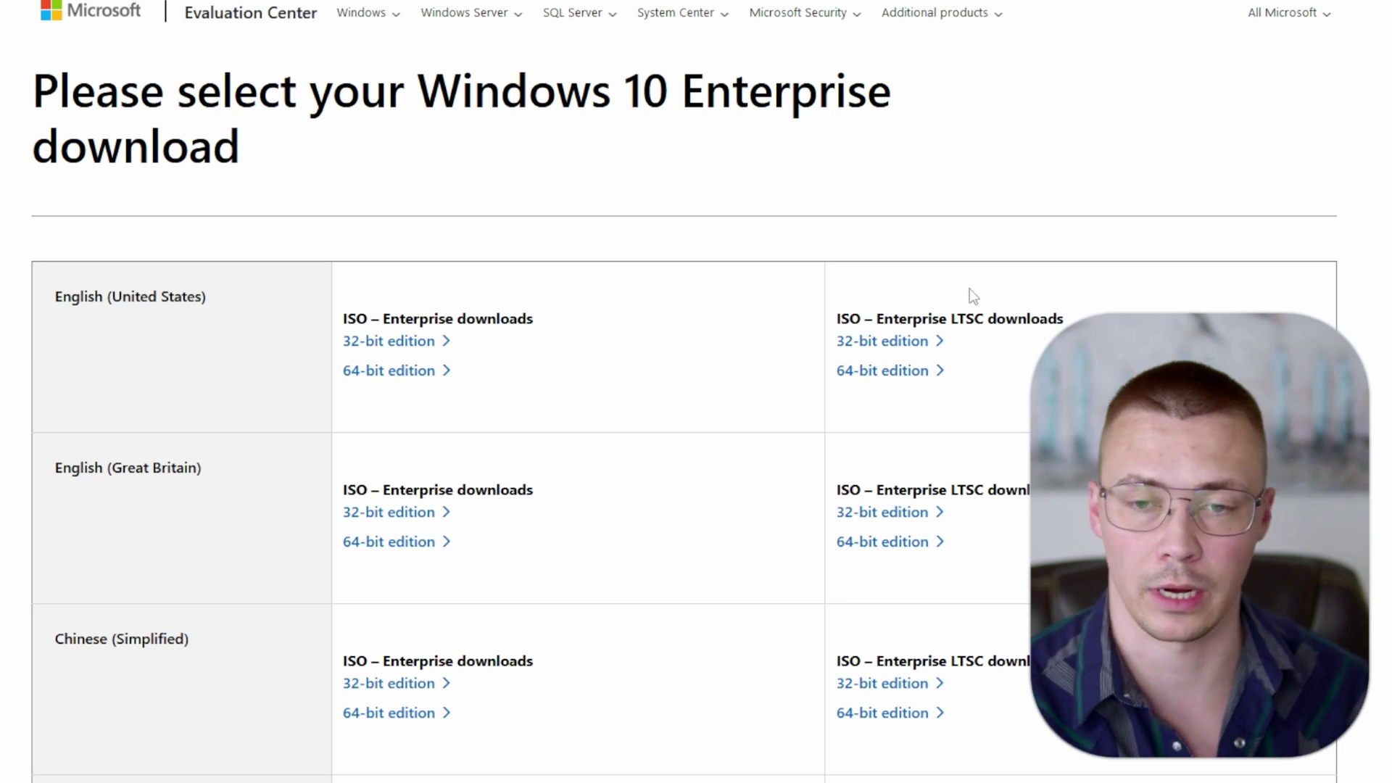
Highlight the word LTSC in the download heading, then clear the highlight
left_click_drag(951, 321, 986, 322)
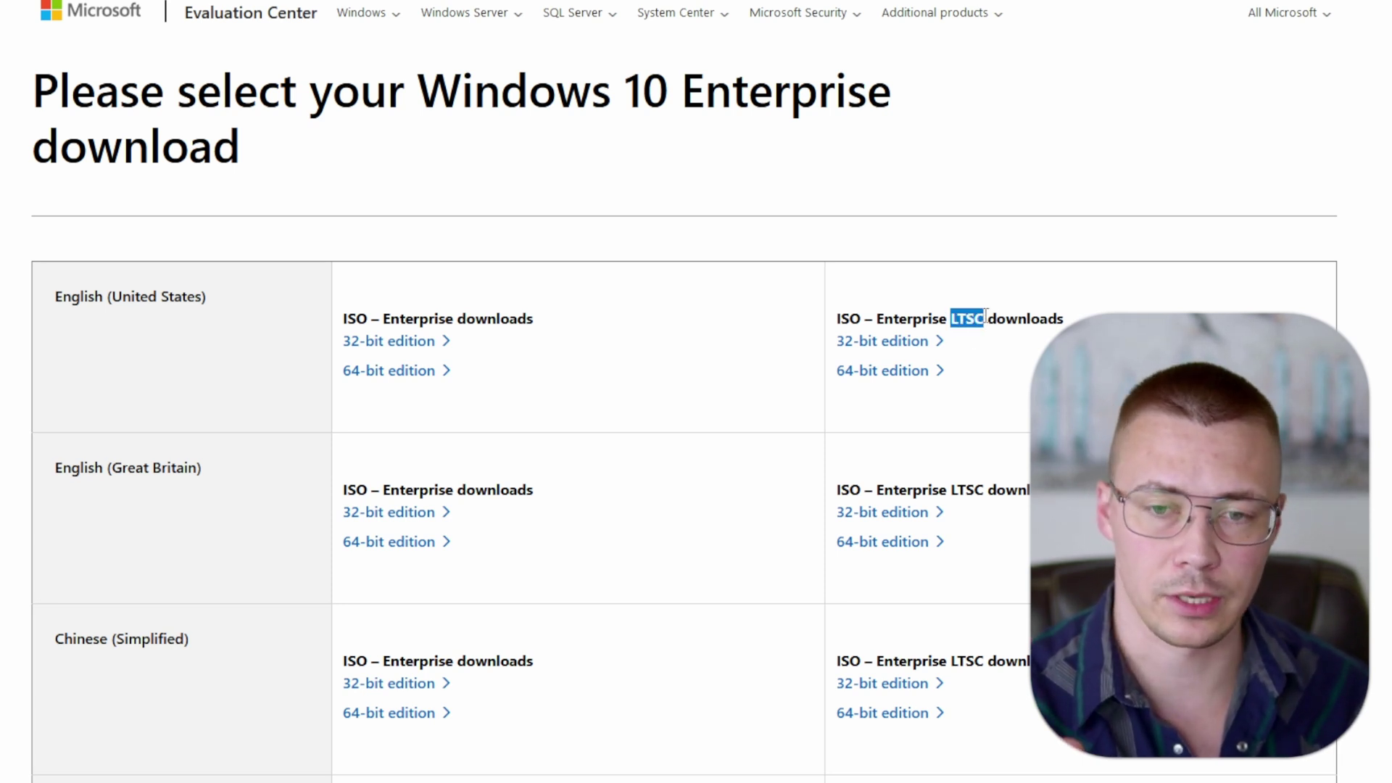
left_click(986, 315)
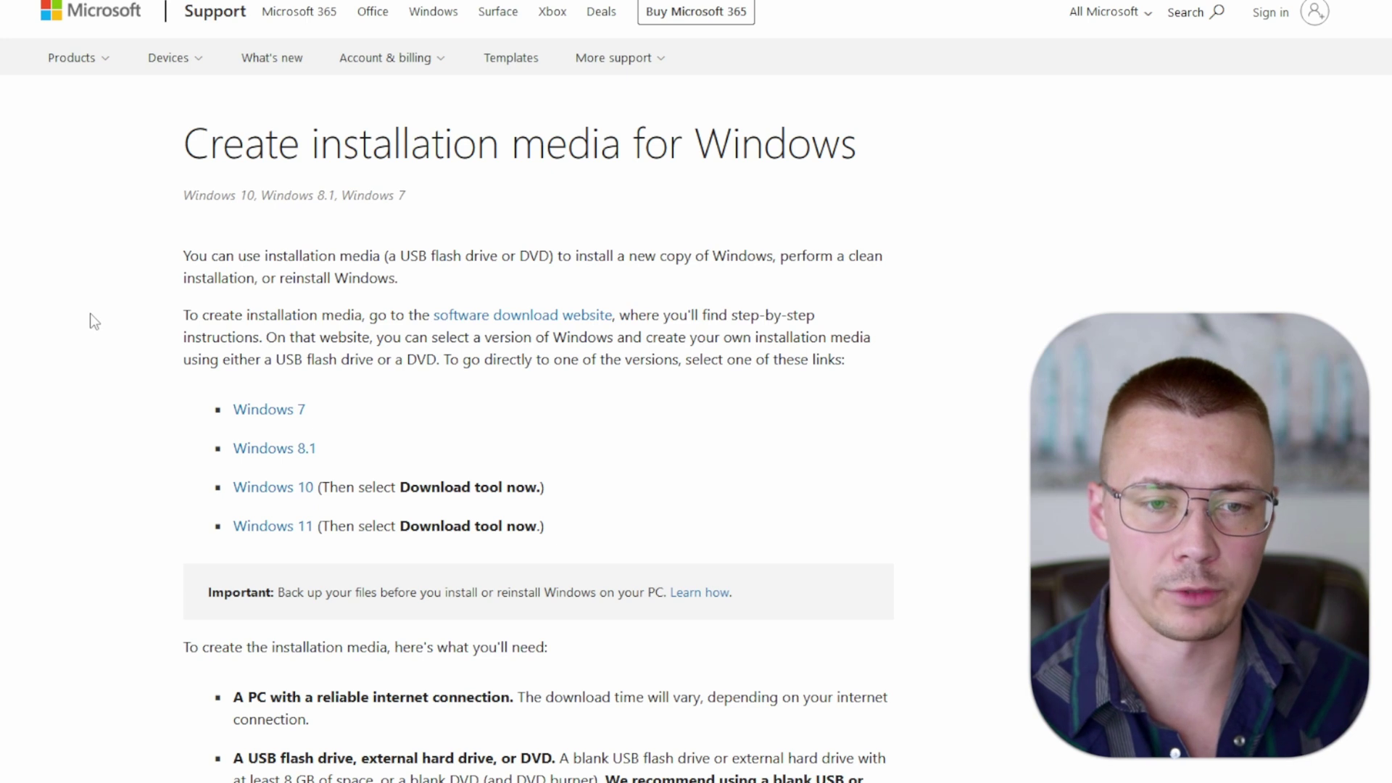
Scroll the Windows 11 download page to the Create Windows 11 Installation Media section
scroll(98, 339, "down", 2)
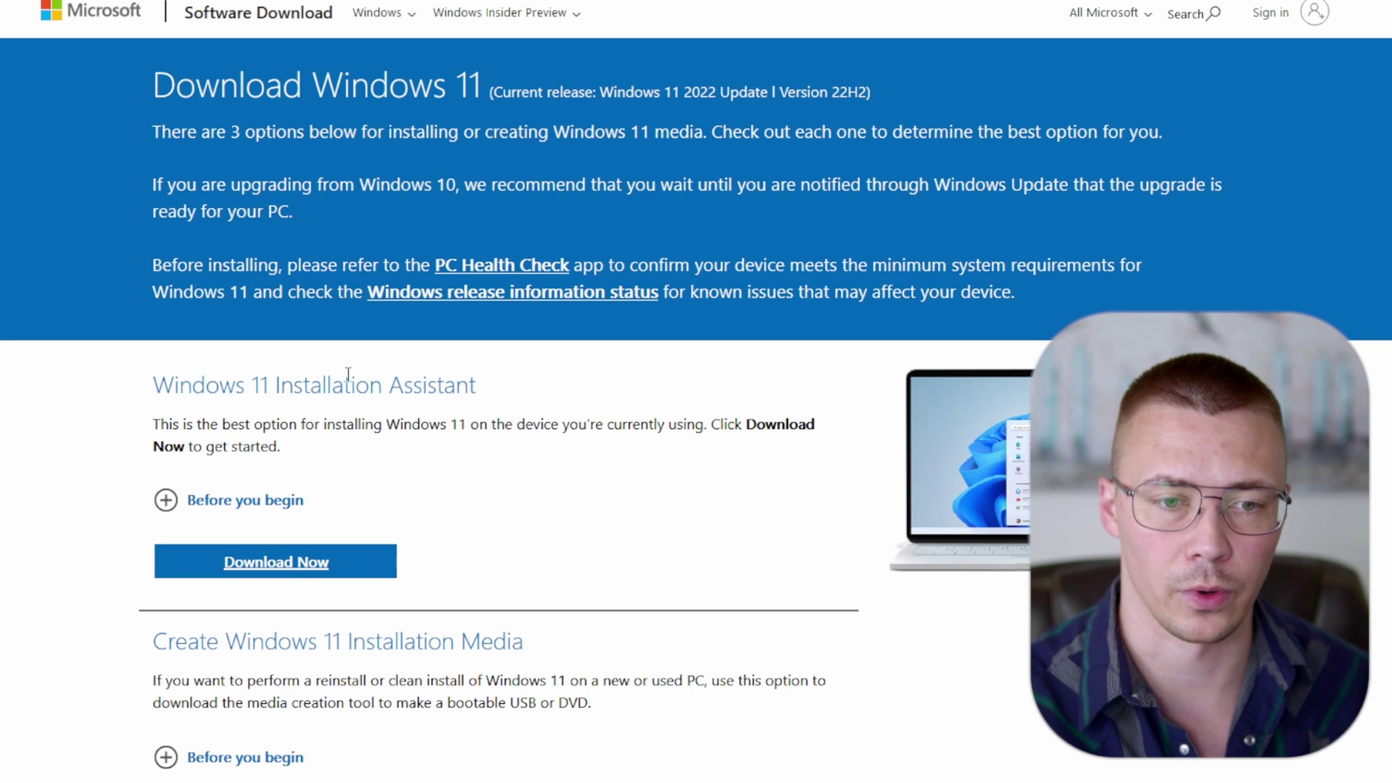
scroll(94, 442, "down", 3)
scroll(106, 413, "up", 1)
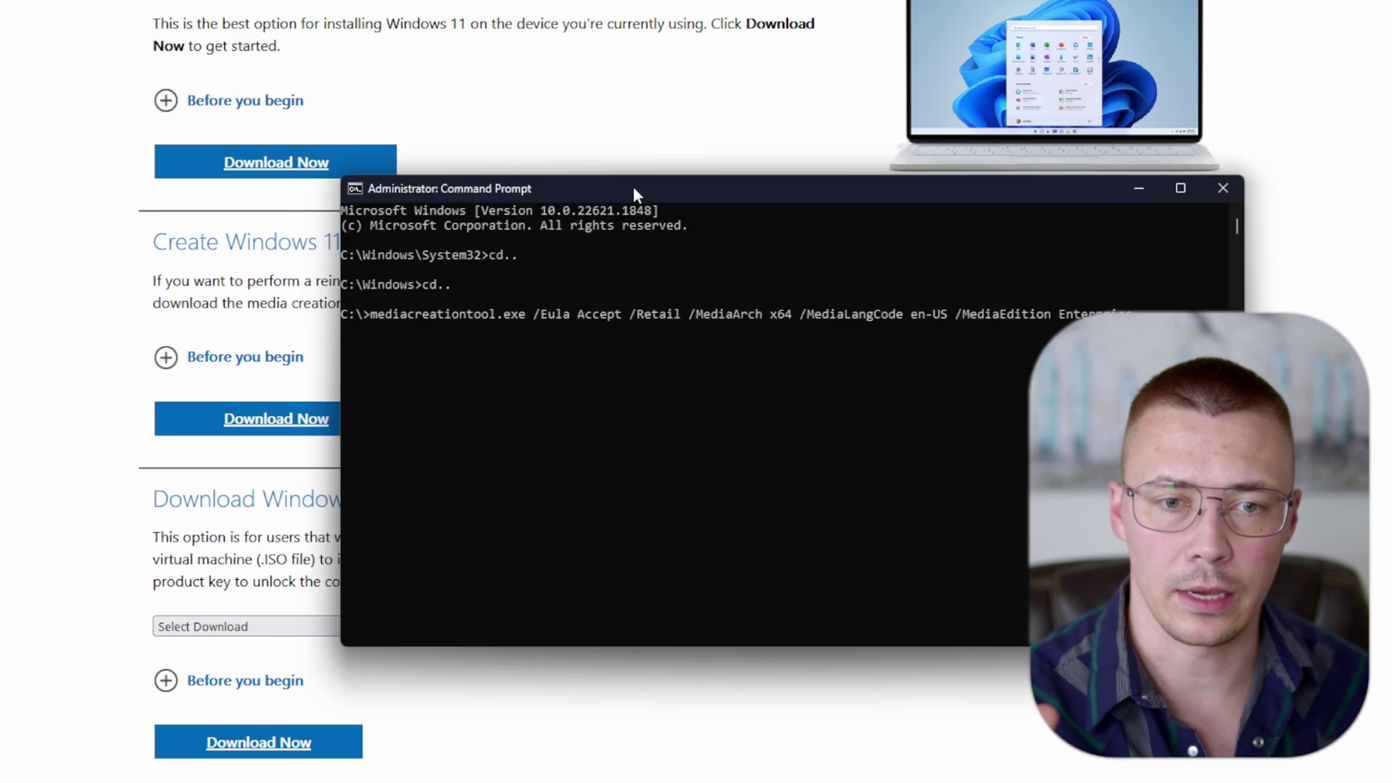
Copy the mediacreationtool.exe switches from the console command line
left_click_drag(634, 188, 513, 167)
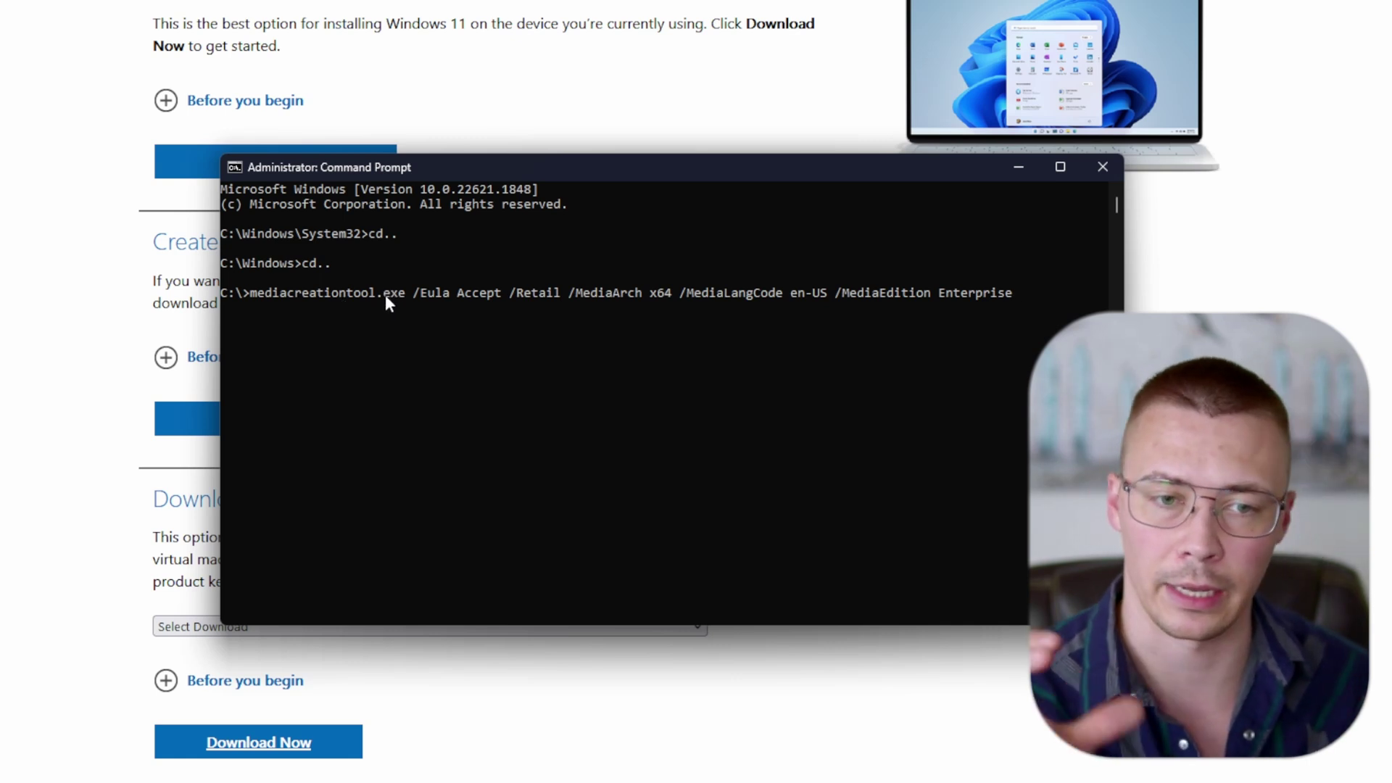
left_click_drag(410, 294, 1012, 304)
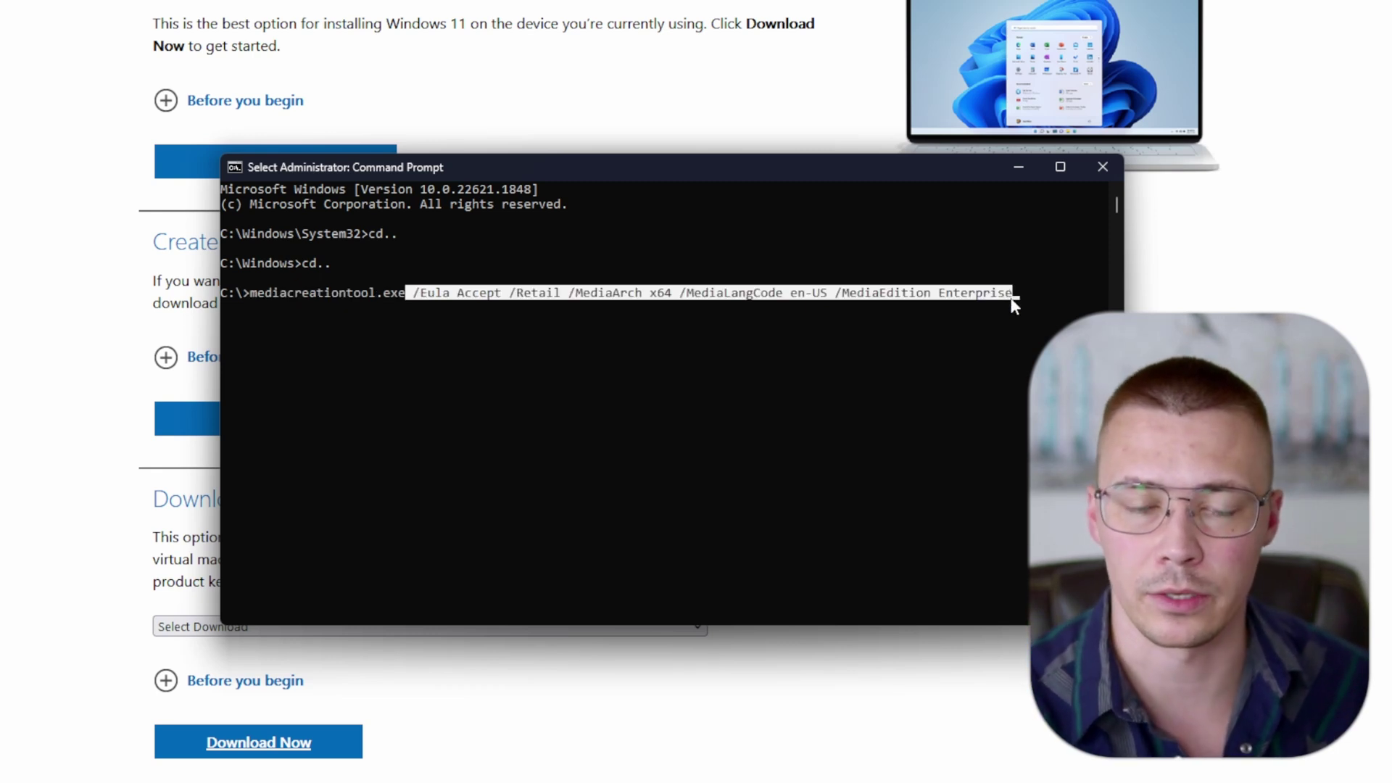
left_click_drag(1018, 304, 1016, 298)
right_click(1015, 298)
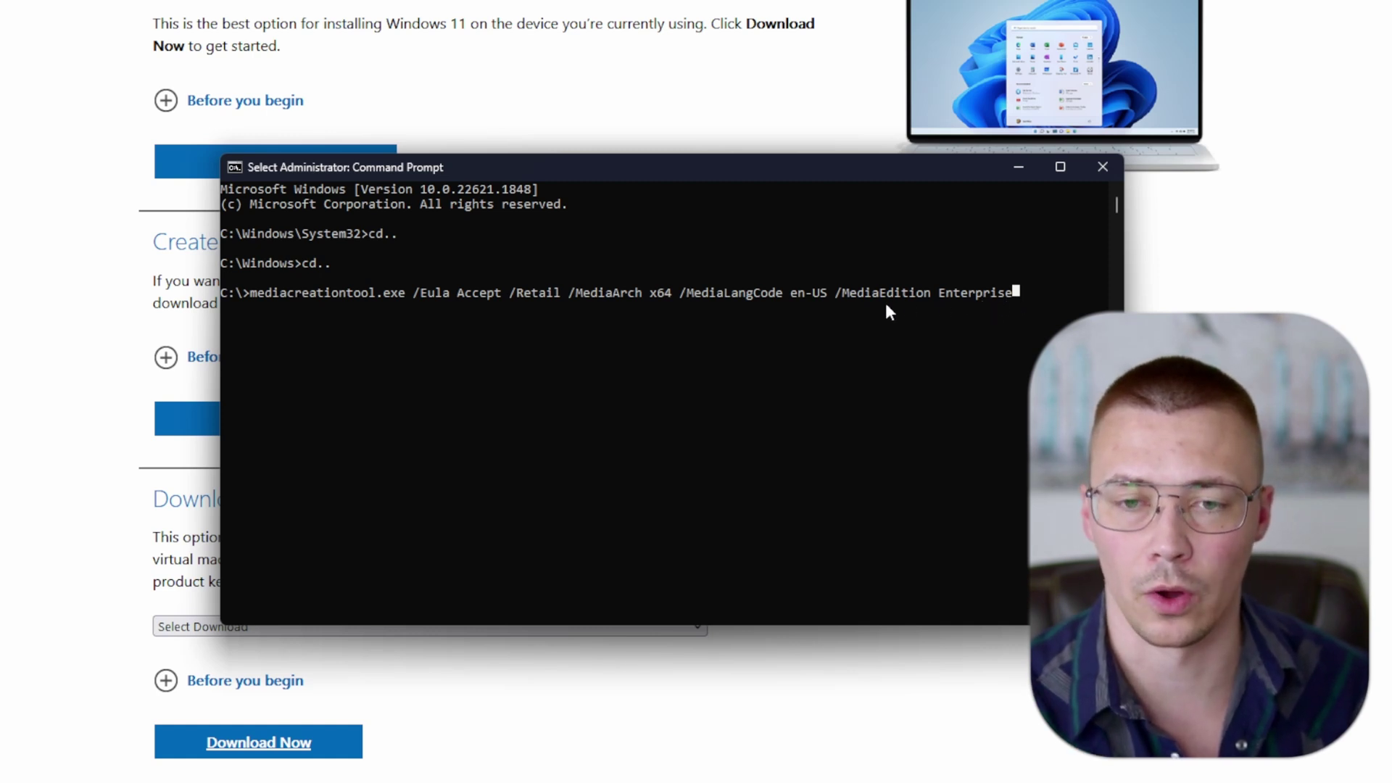
Run the command with /MediaArch x64, /MediaLangCode en-US and /MediaEdition Enterprise
left_click(824, 294)
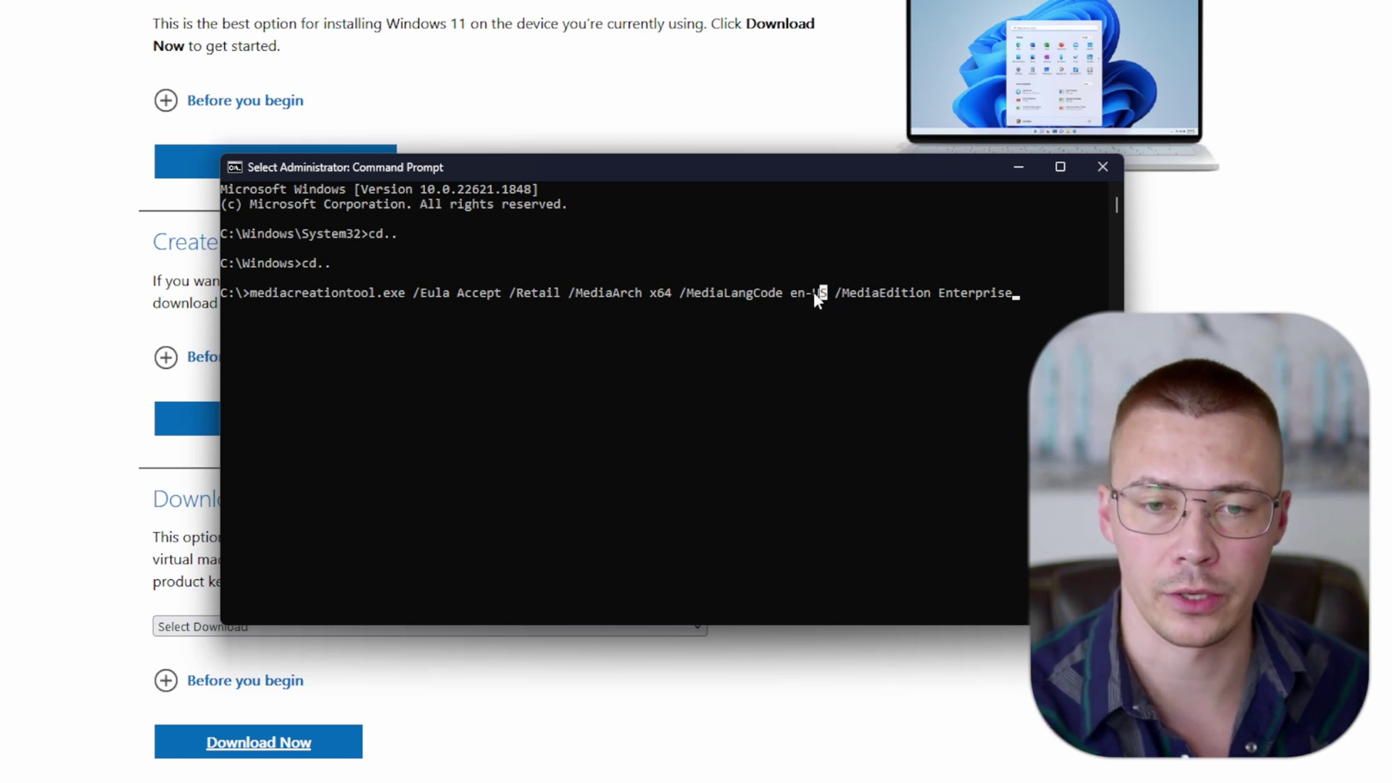
left_click(764, 294)
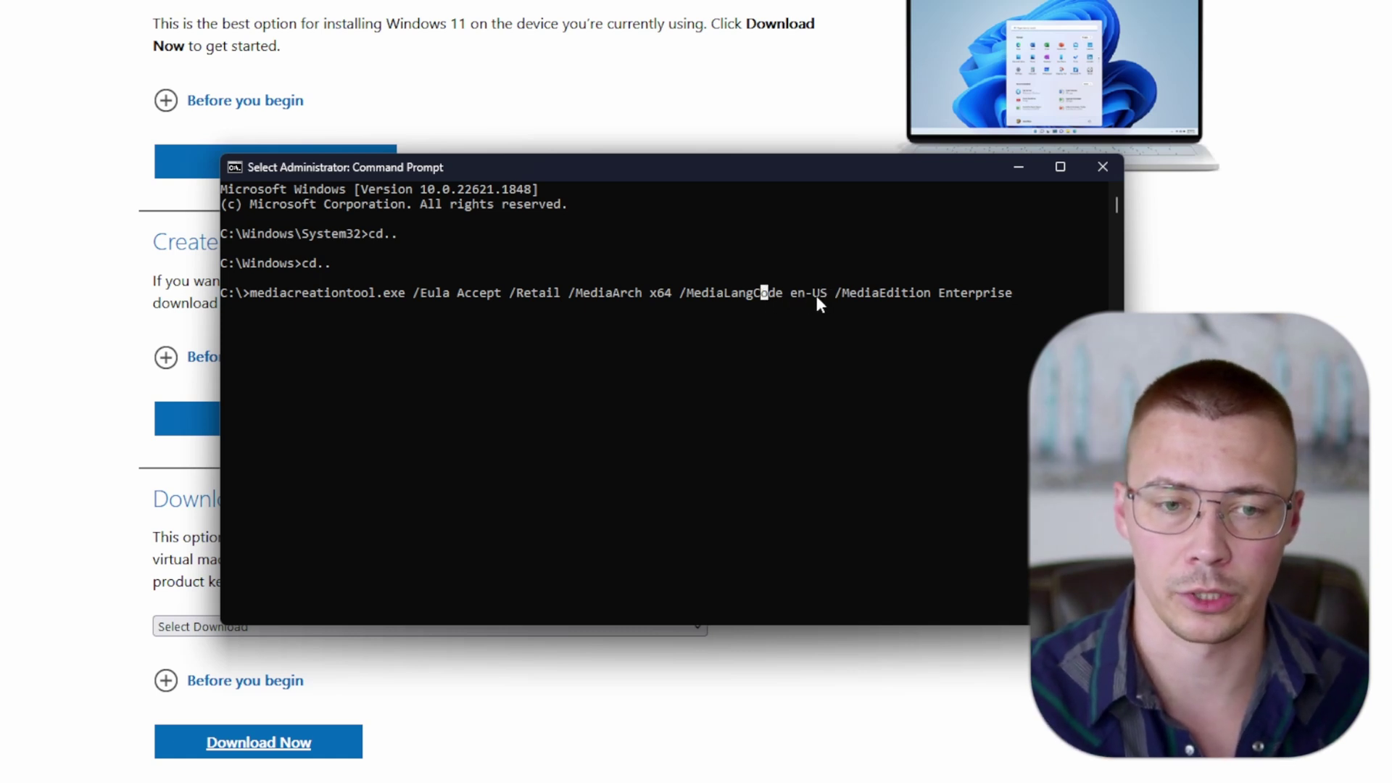
left_click(1030, 293)
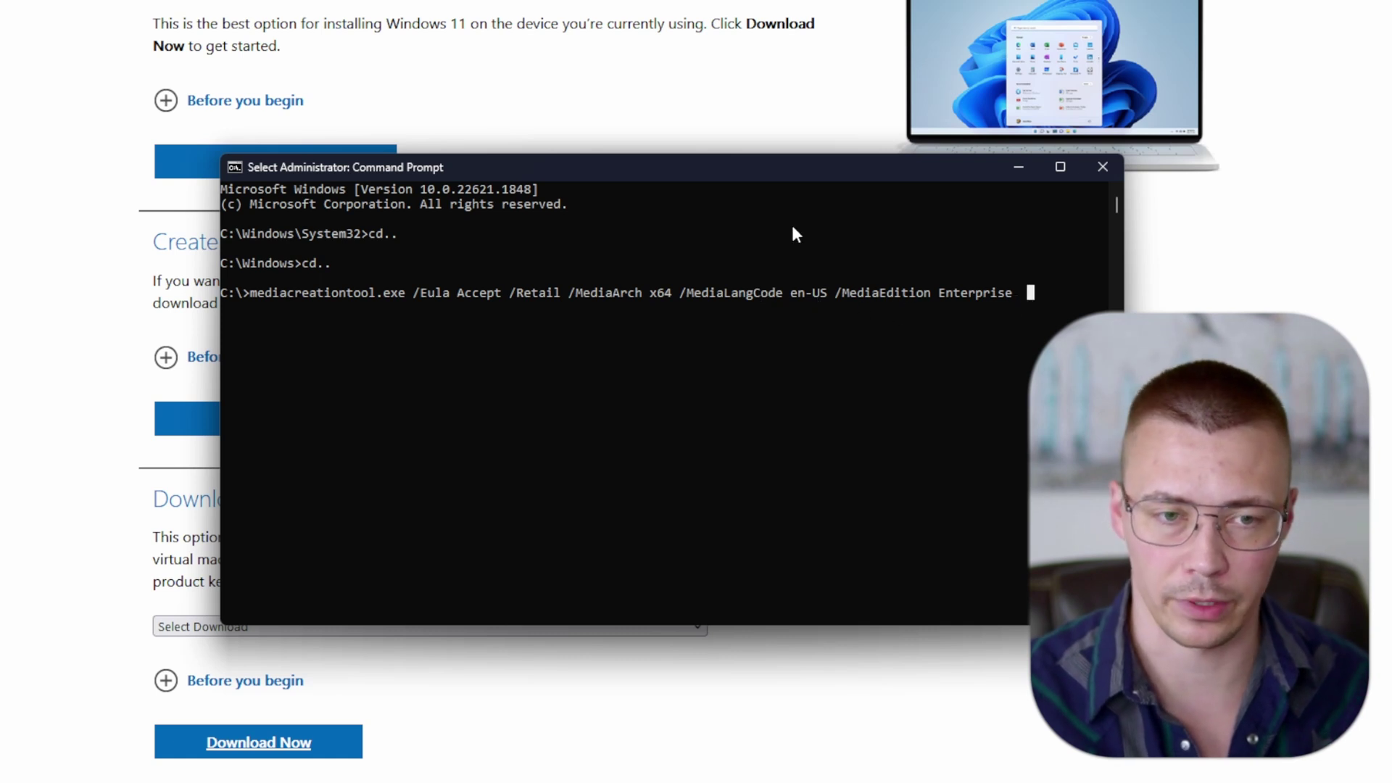
key("Escape")
key("Return")
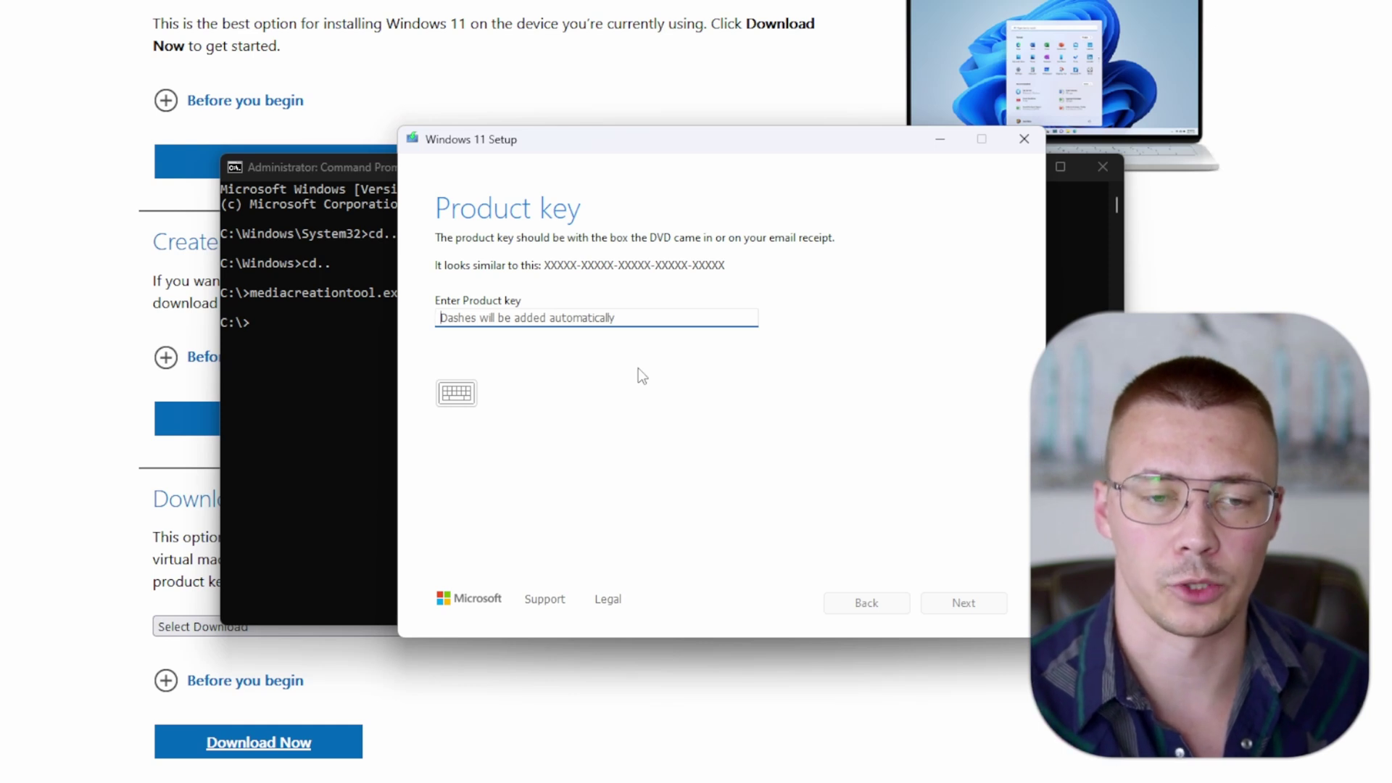
Paste the Windows 11 Enterprise KMS client key into the product key box
left_click(541, 314)
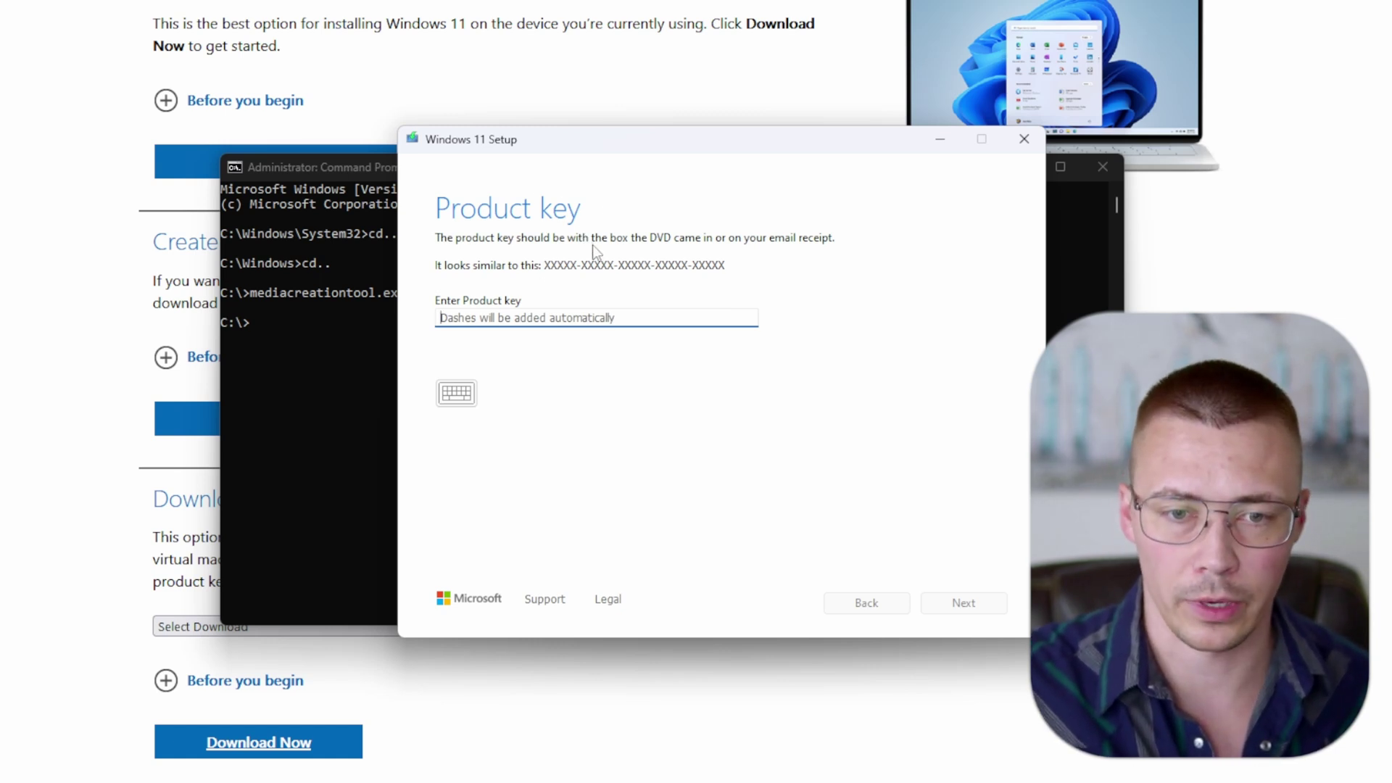
key("ctrl+v")
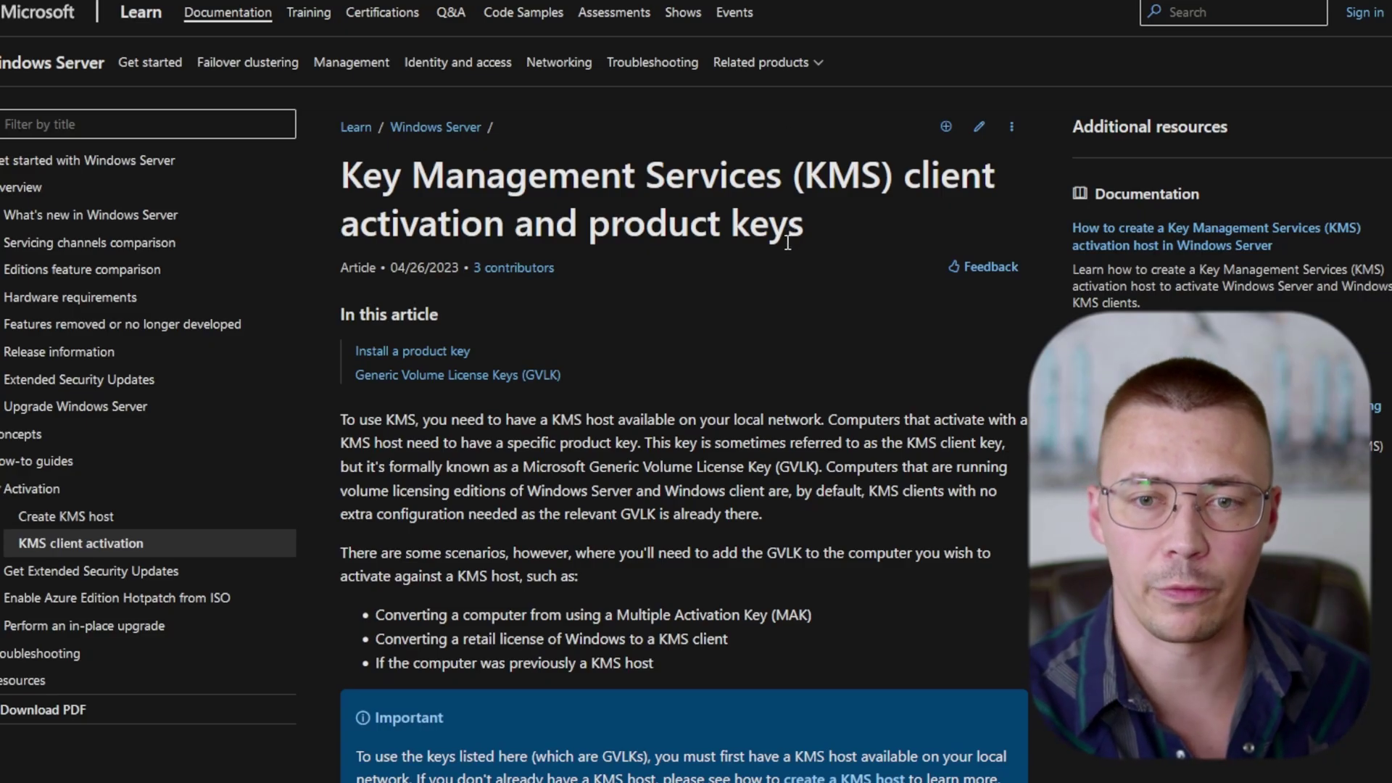
Find the Windows 11/10 GVLK table and select the Enterprise KMS client key
scroll(781, 323, "down", 10)
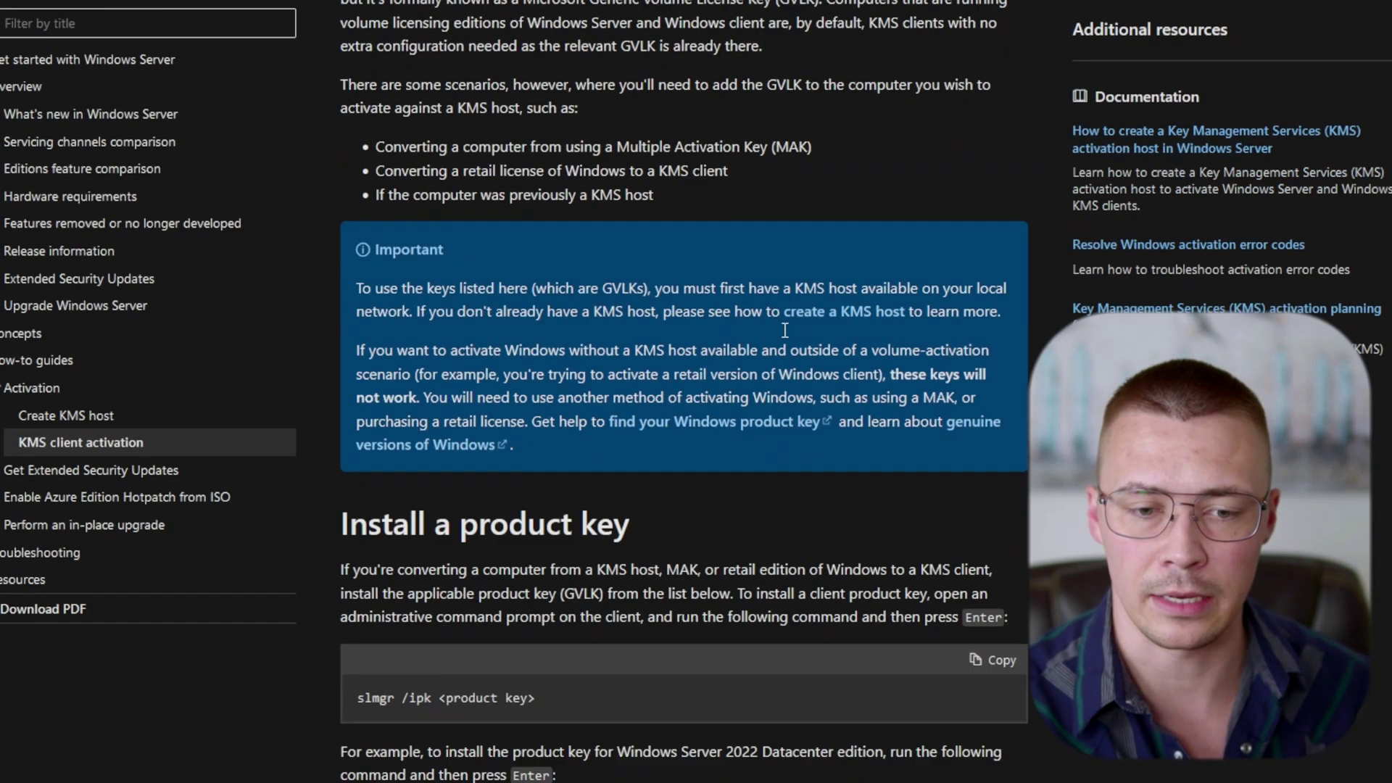
scroll(793, 351, "down", 5)
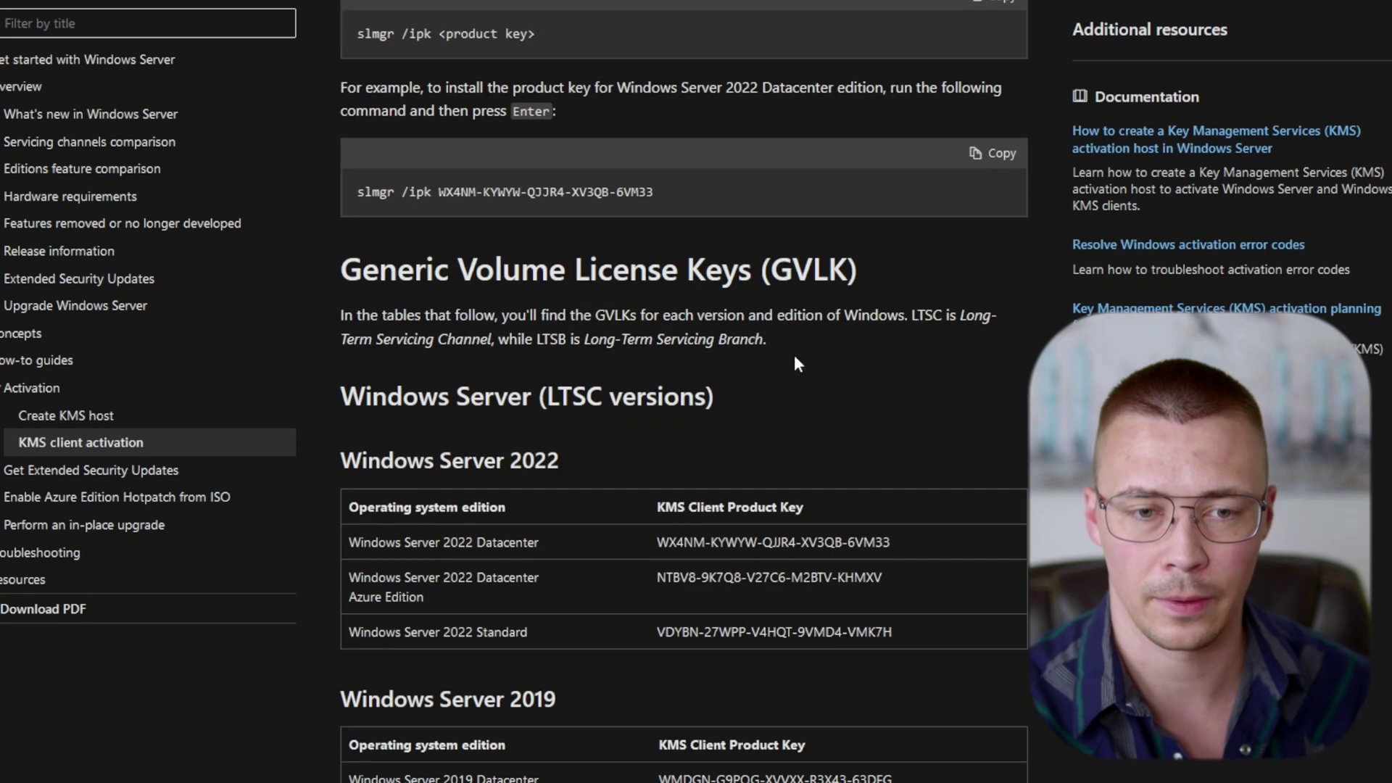
scroll(771, 328, "down", 6)
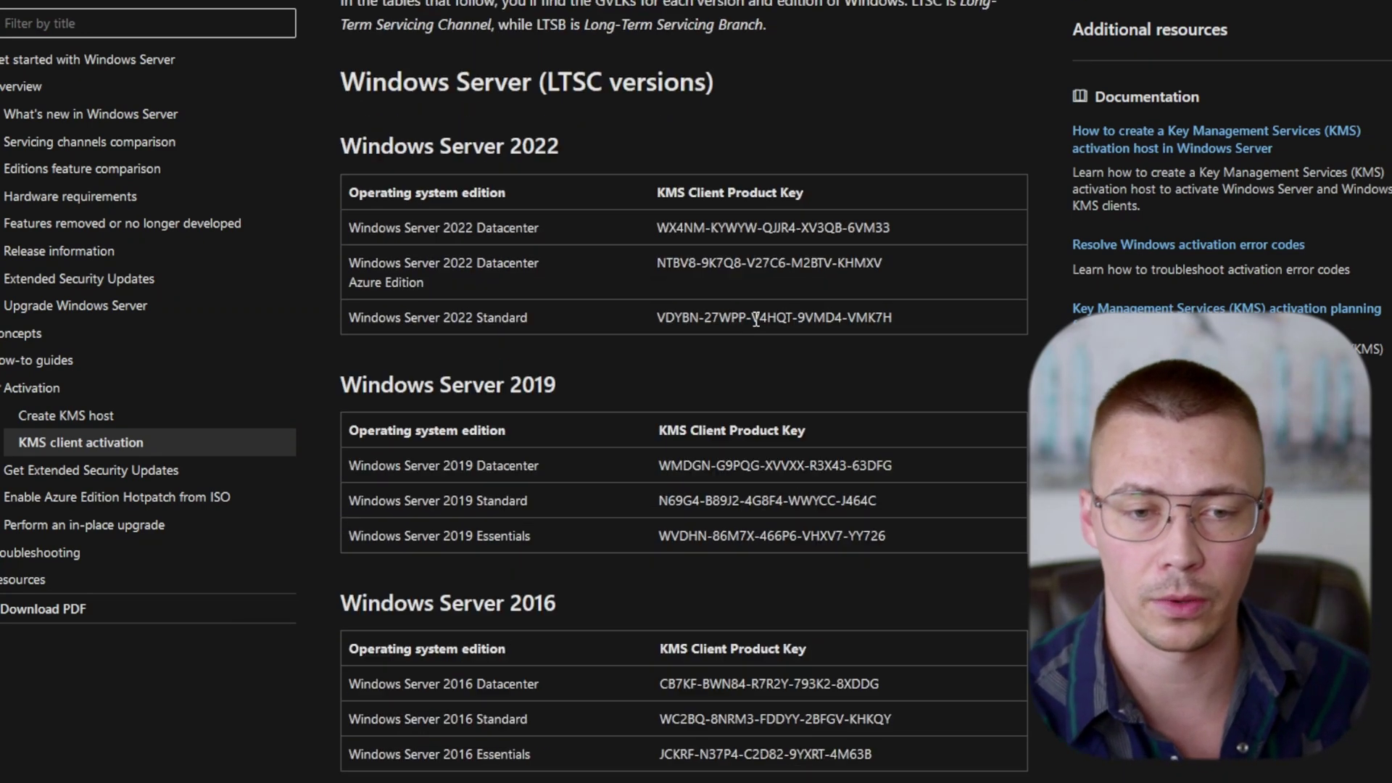
scroll(725, 337, "down", 18)
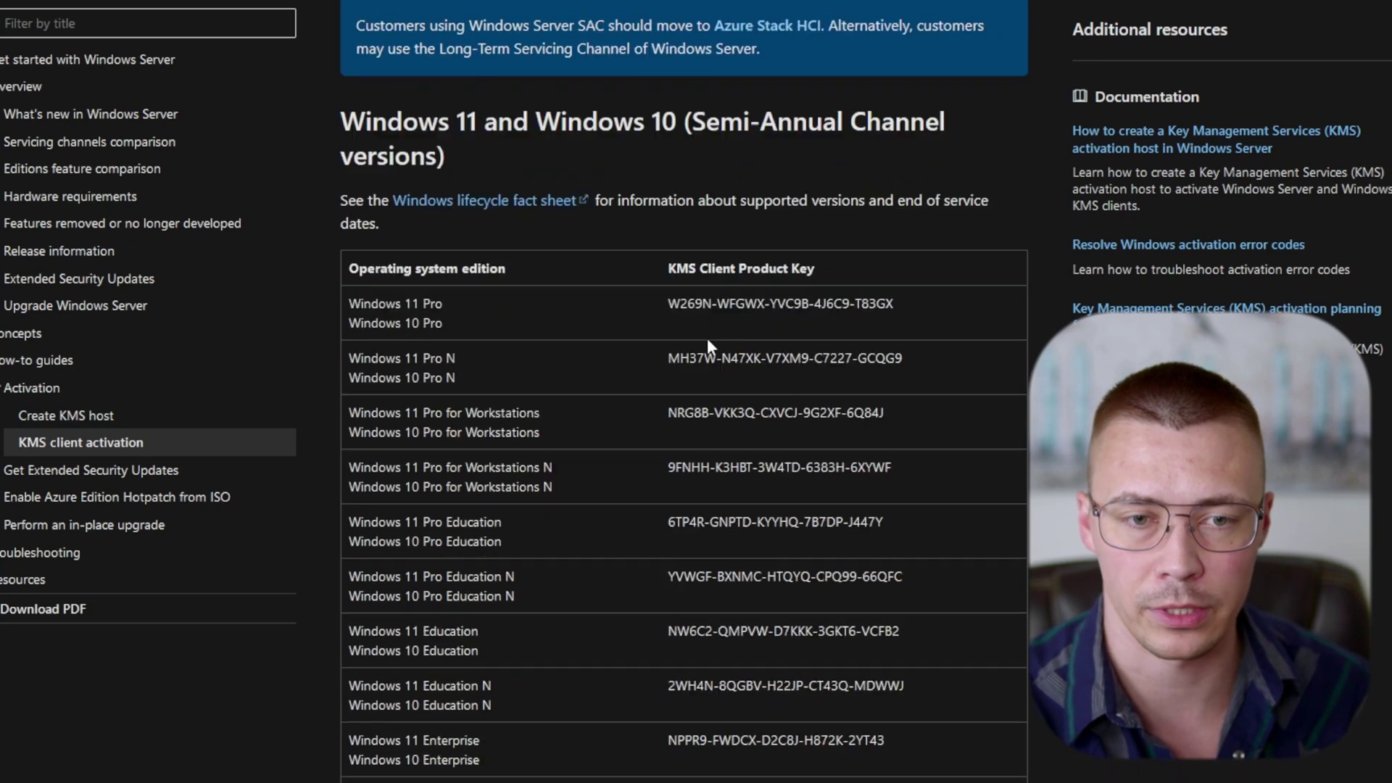
scroll(706, 341, "down", 2)
scroll(516, 393, "up", 4)
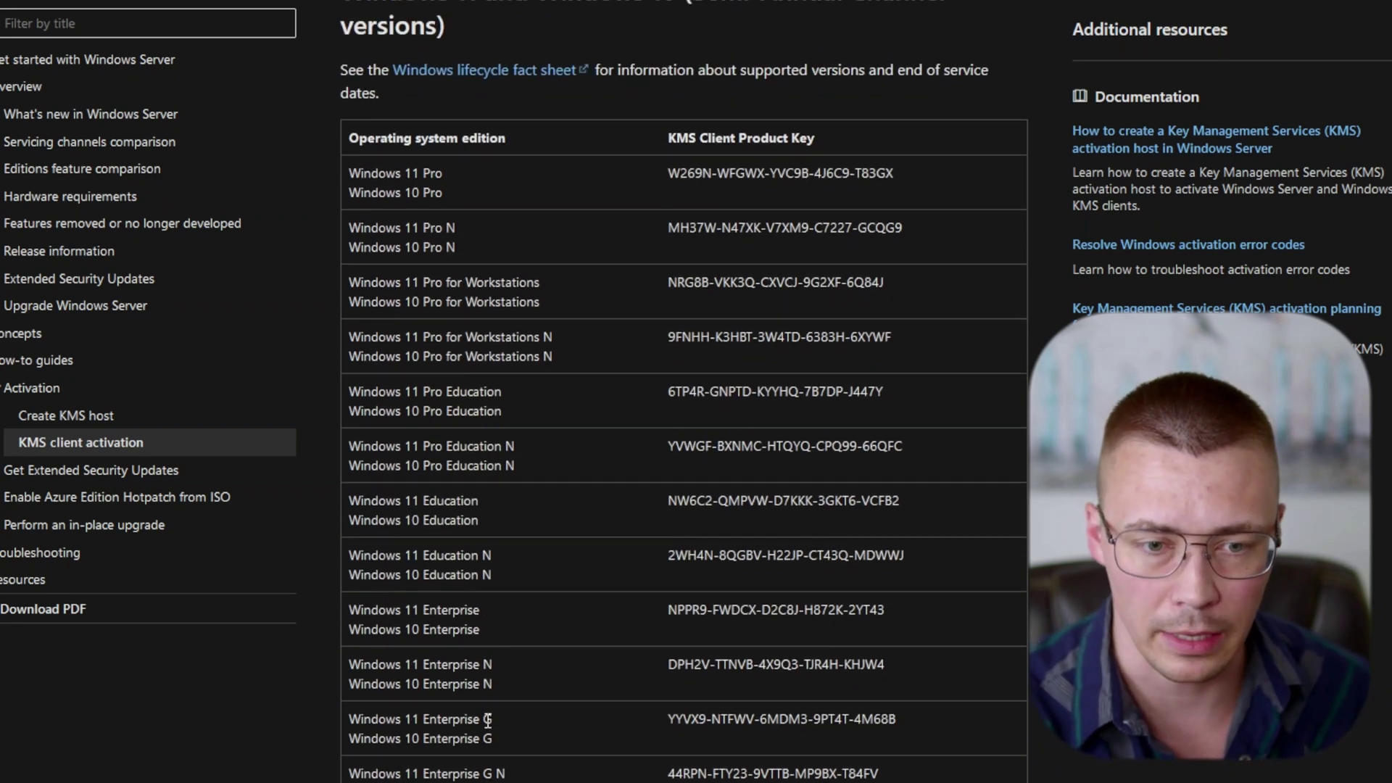
left_click_drag(661, 608, 886, 619)
left_click(886, 617)
scroll(575, 359, "up", 20)
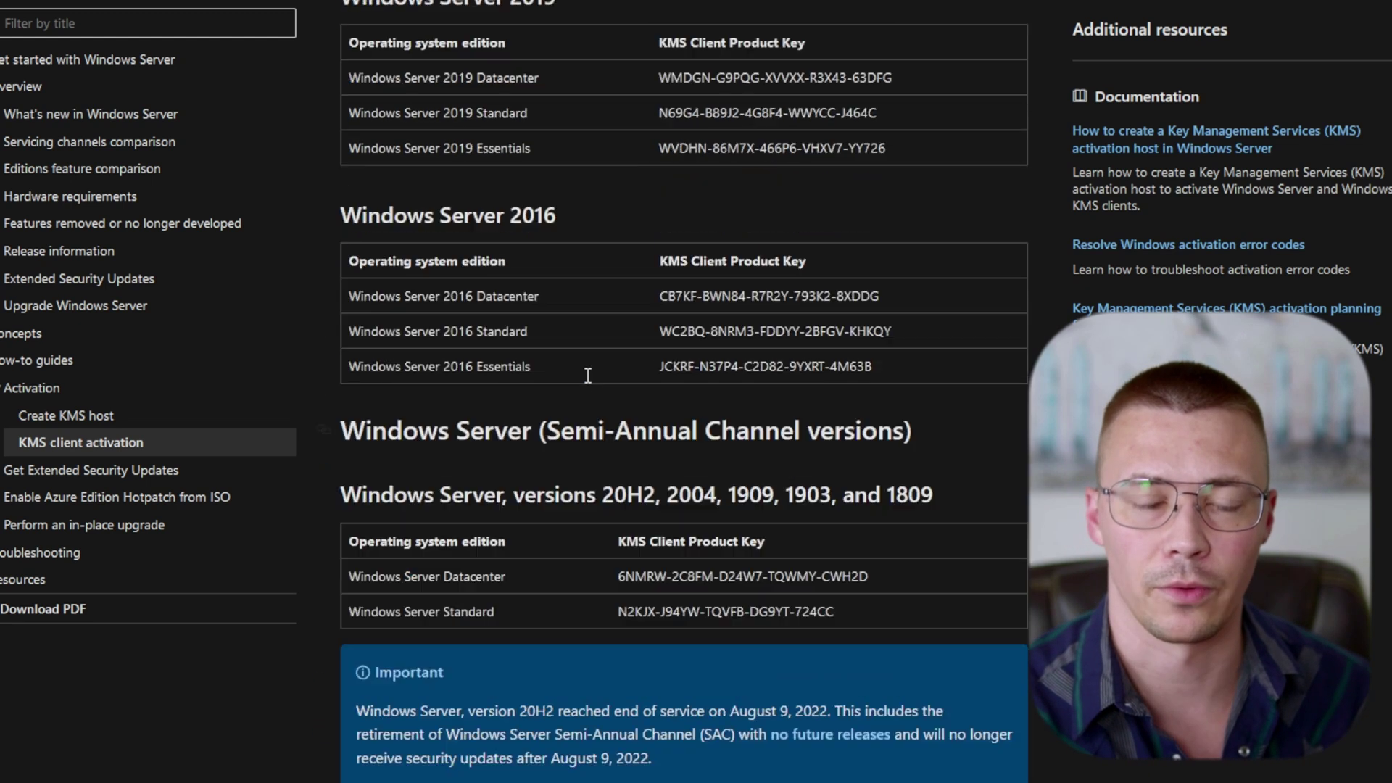
key("alt+Tab")
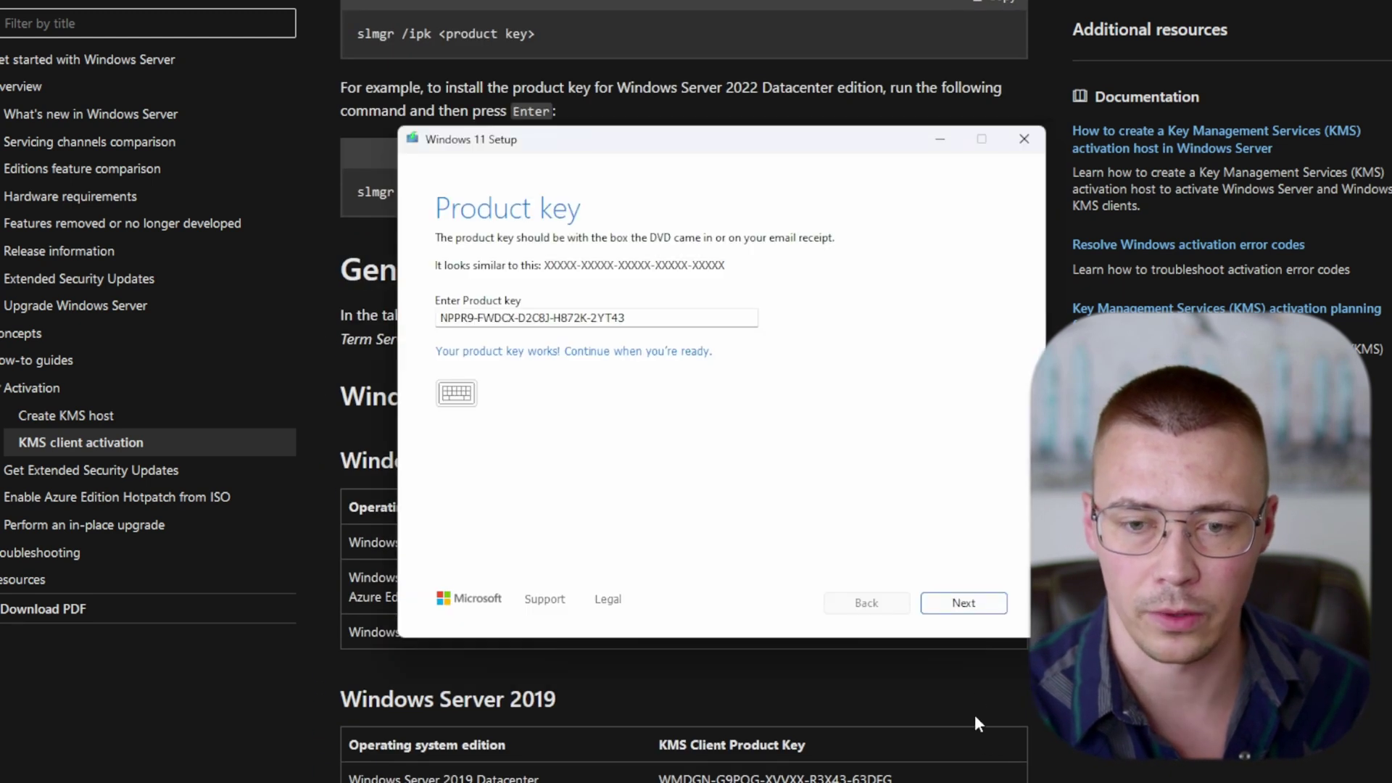
Continue past the accepted product key to the media choice page
left_click(962, 603)
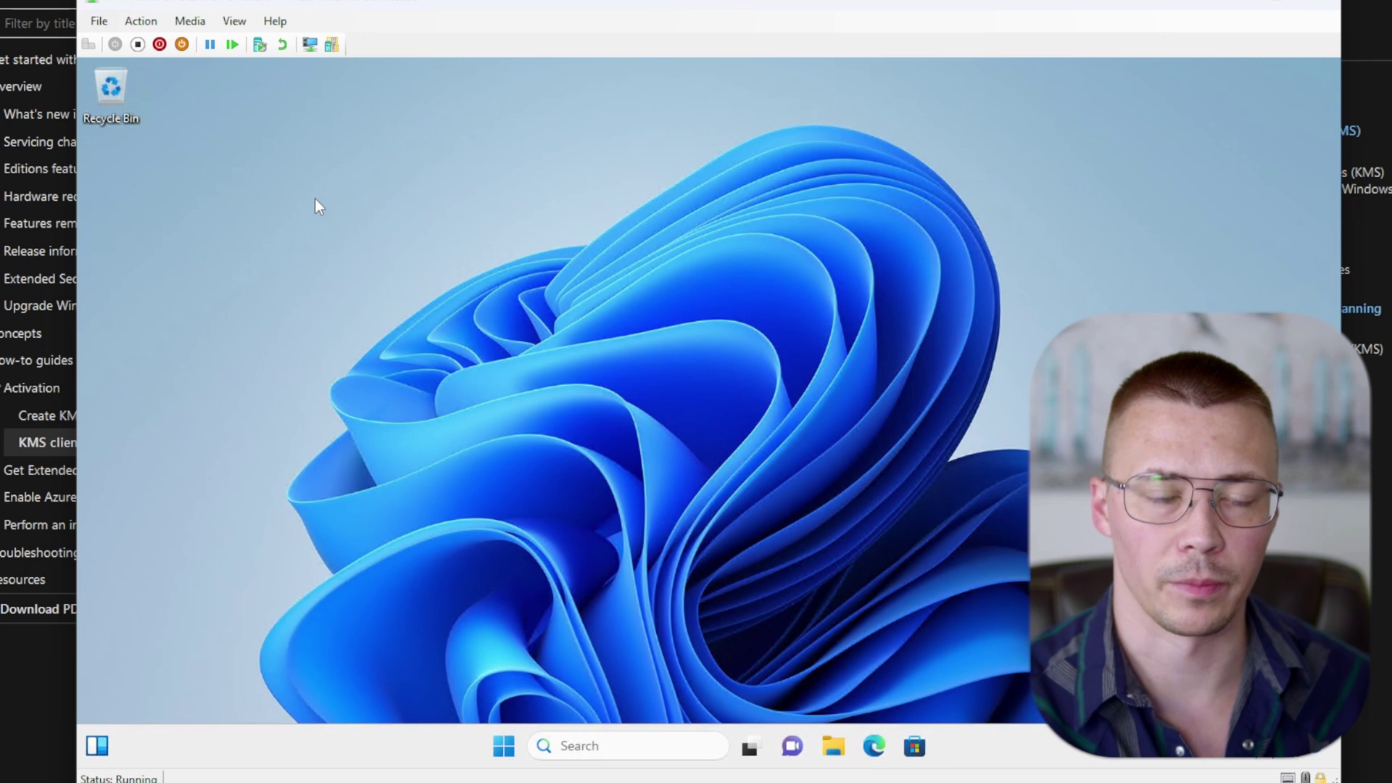
Confirm in Settings the VM runs Windows 11 Enterprise 22H2, then restore the VM window
right_click(491, 747)
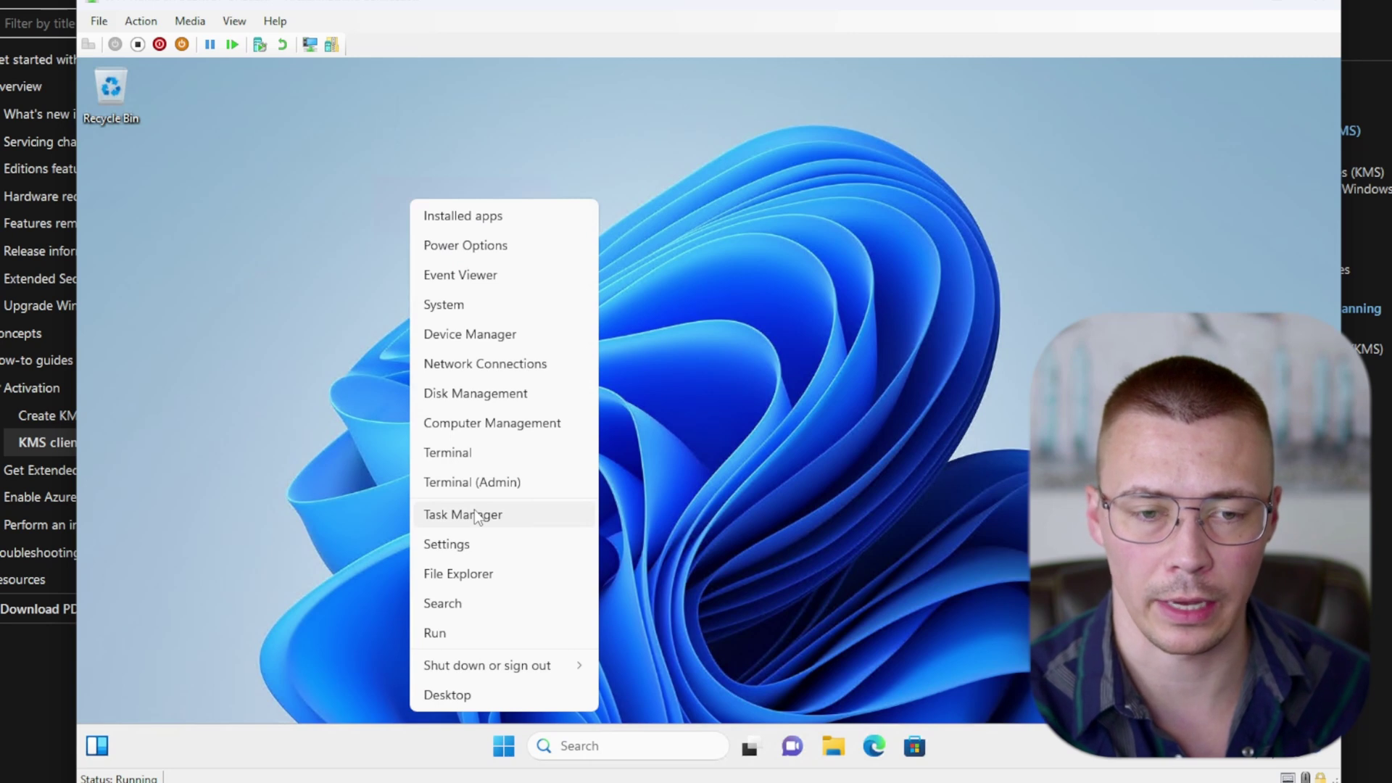
left_click(477, 548)
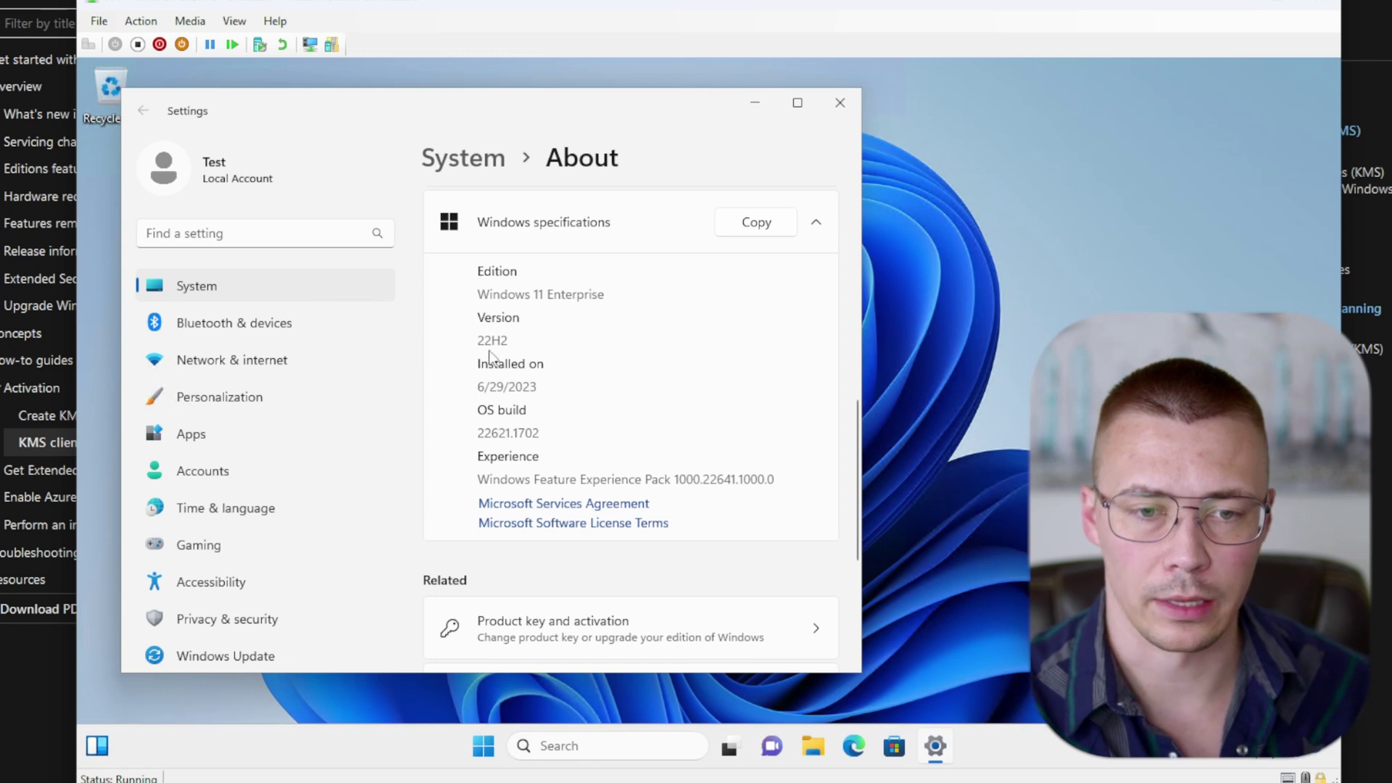
left_click(848, 108)
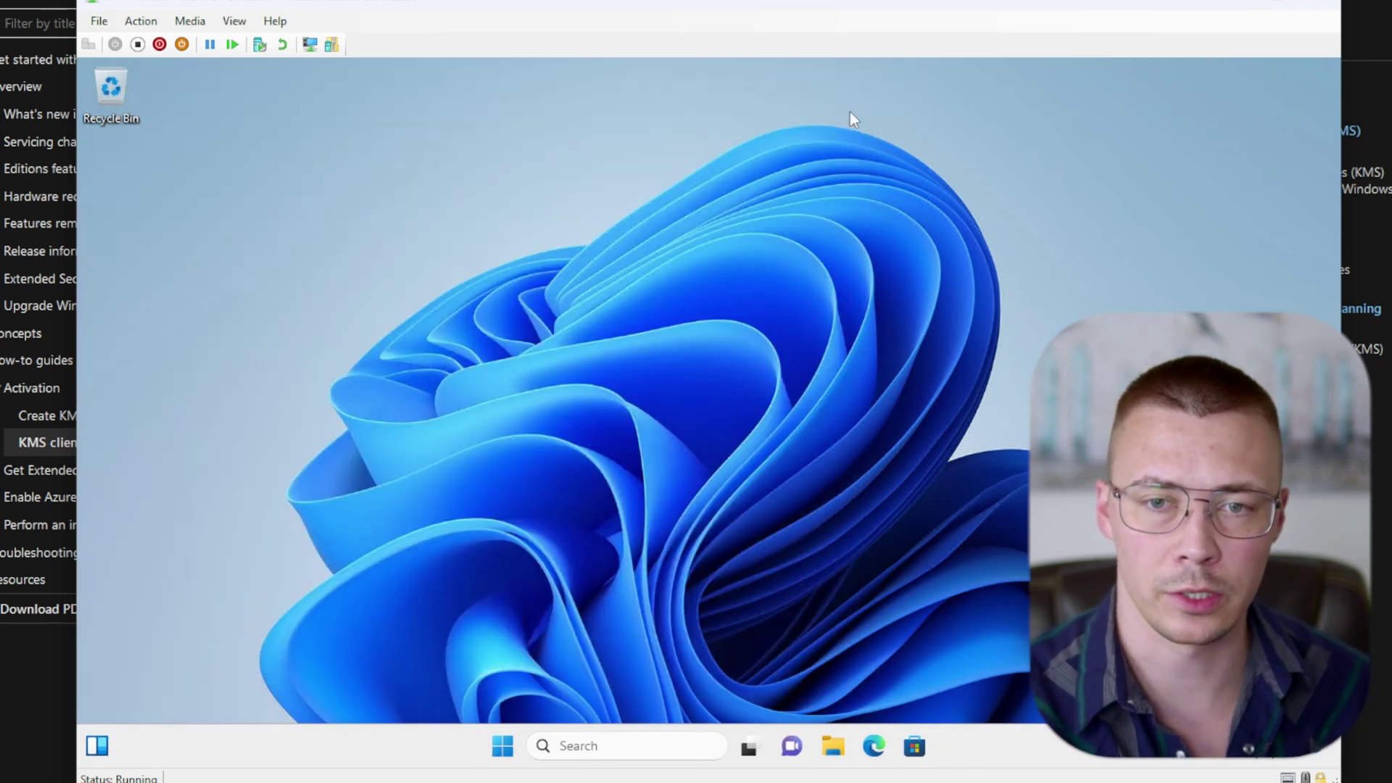
left_click(1234, 3)
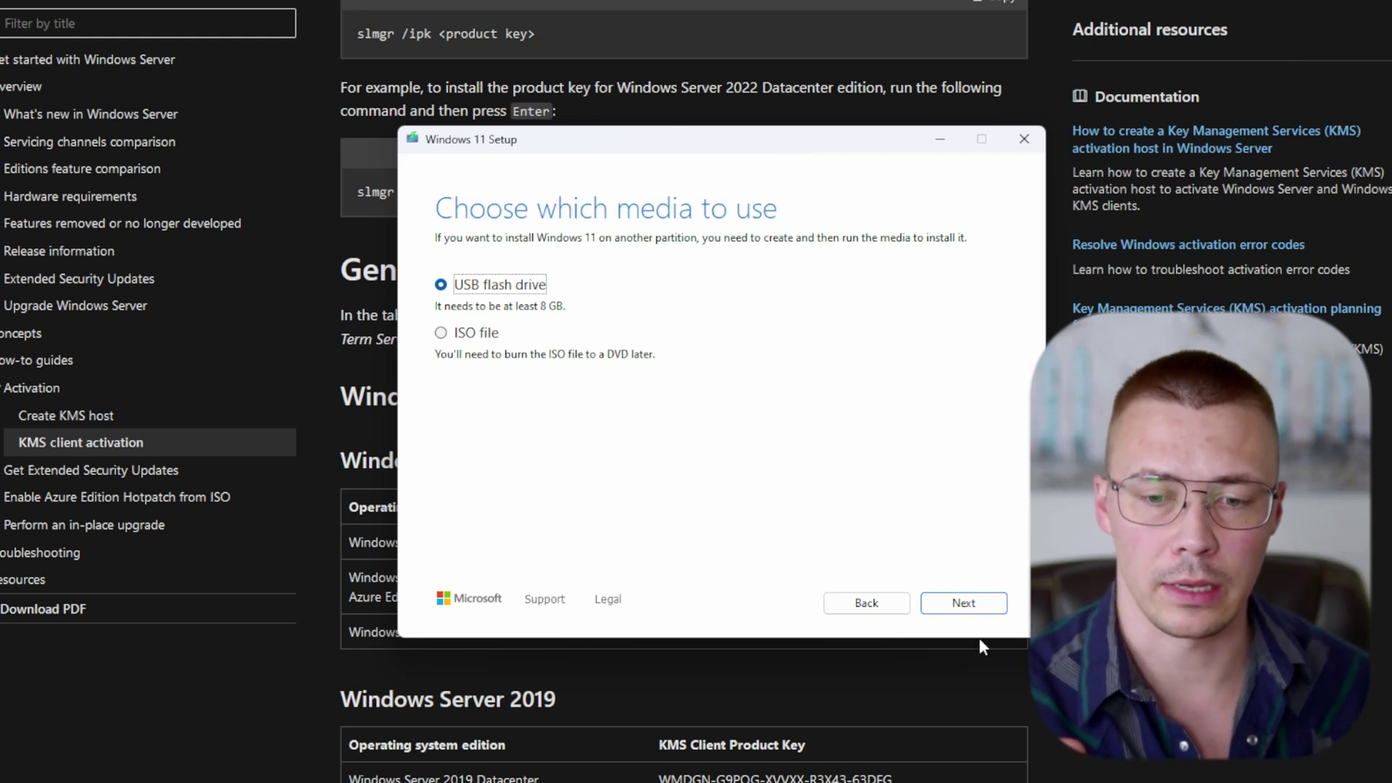
key("alt+Tab")
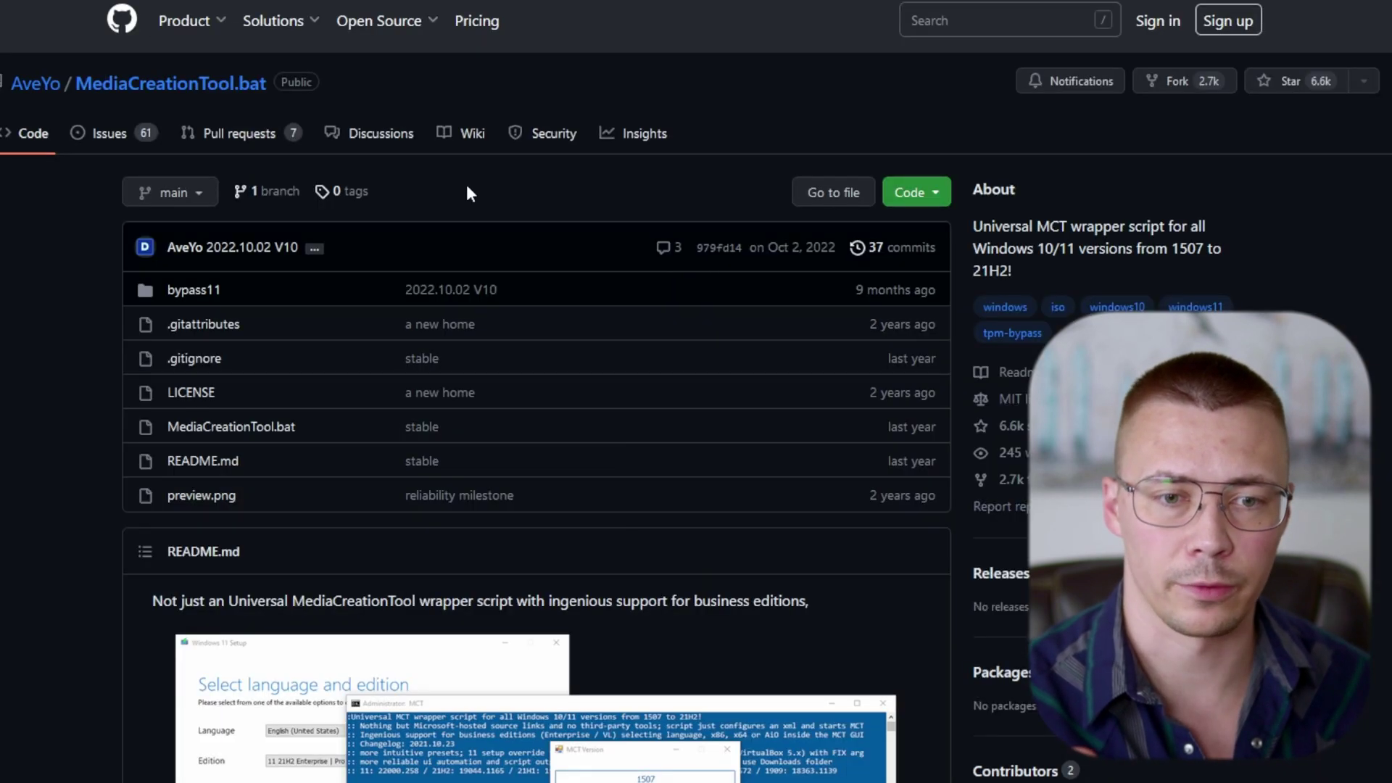
Scroll the MediaCreationTool.bat README to review its Presets section
scroll(294, 321, "down", 7)
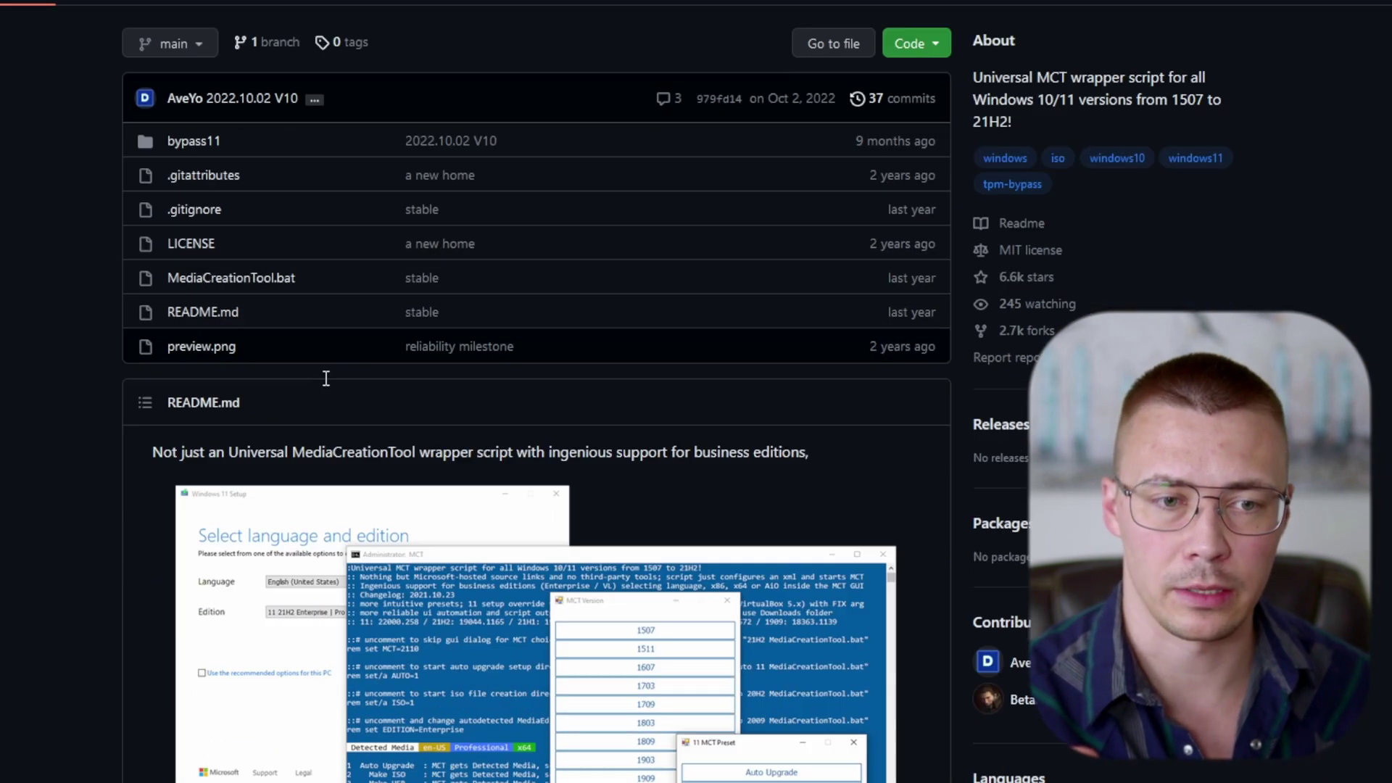
scroll(274, 423, "down", 3)
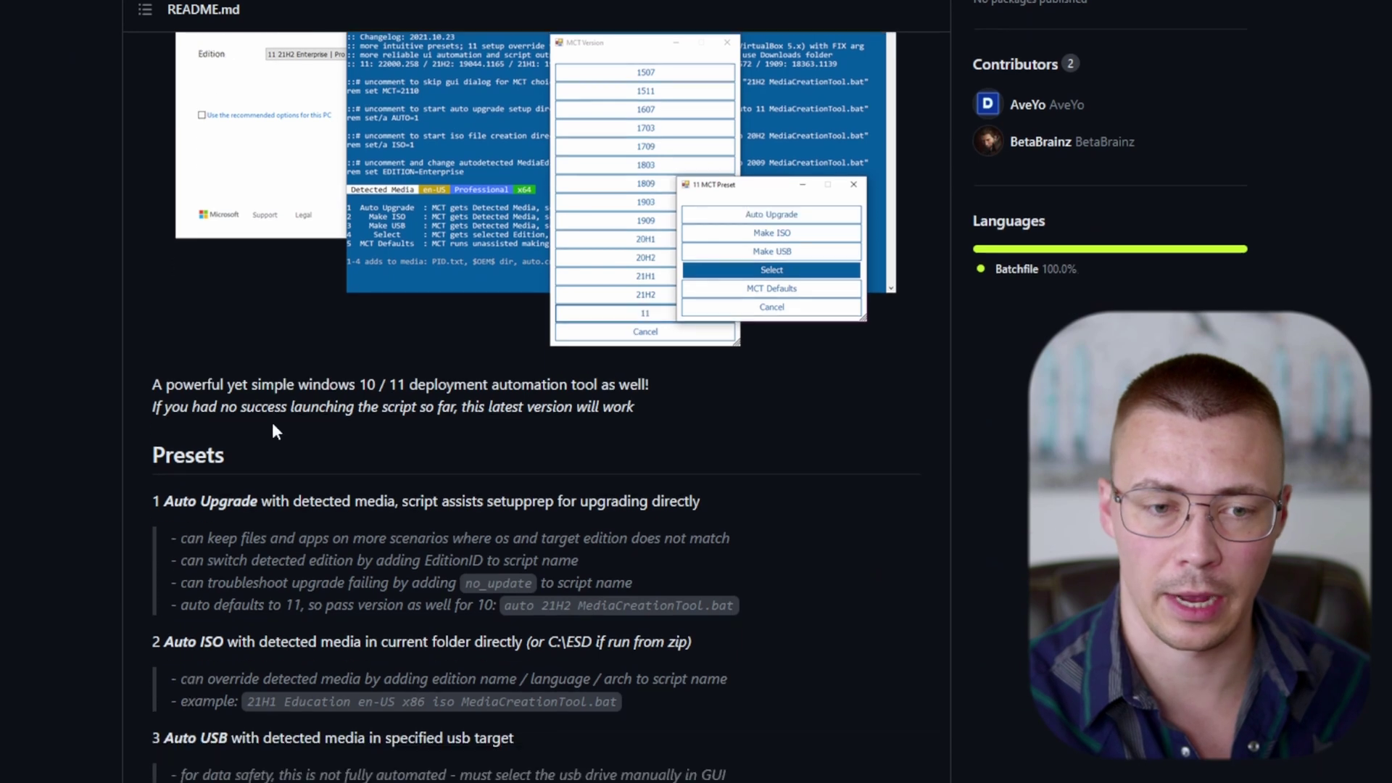
scroll(274, 428, "up", 2)
scroll(271, 433, "up", 10)
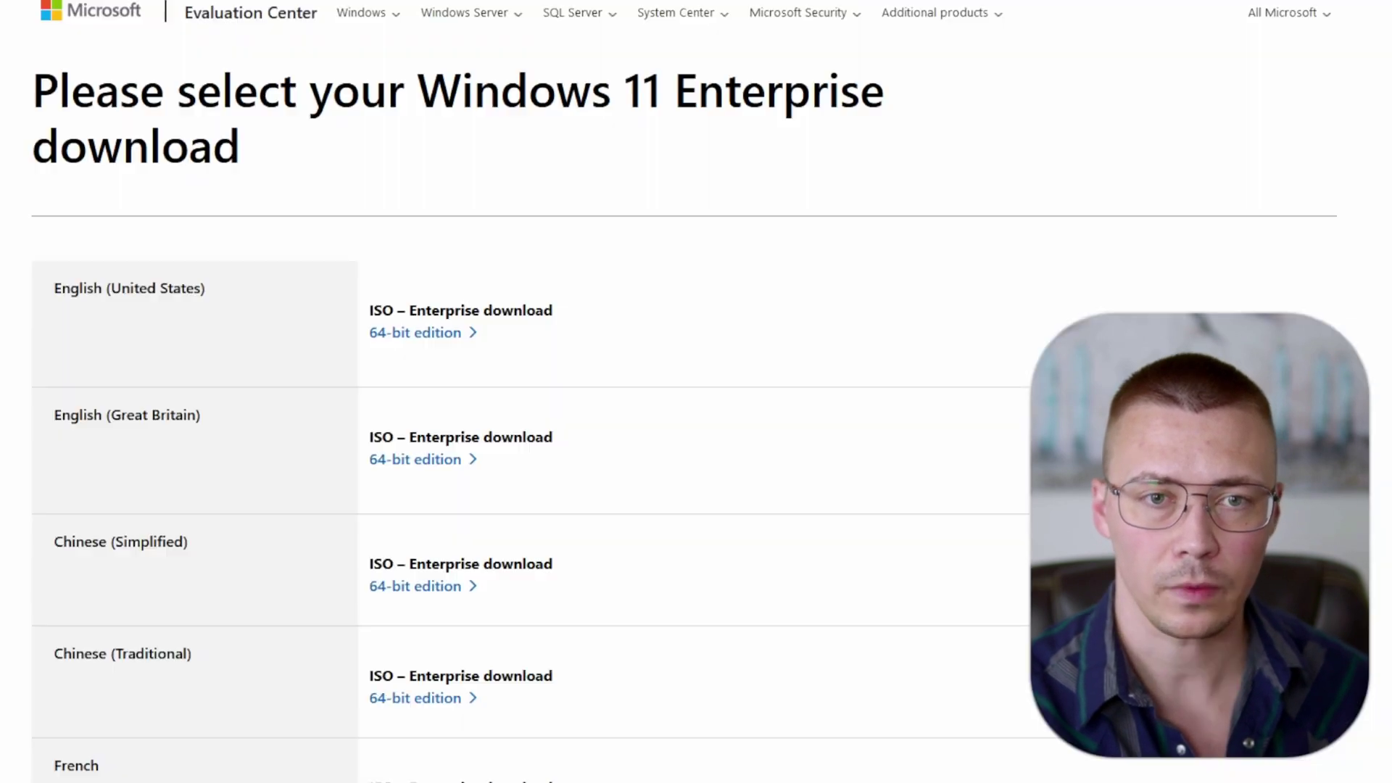